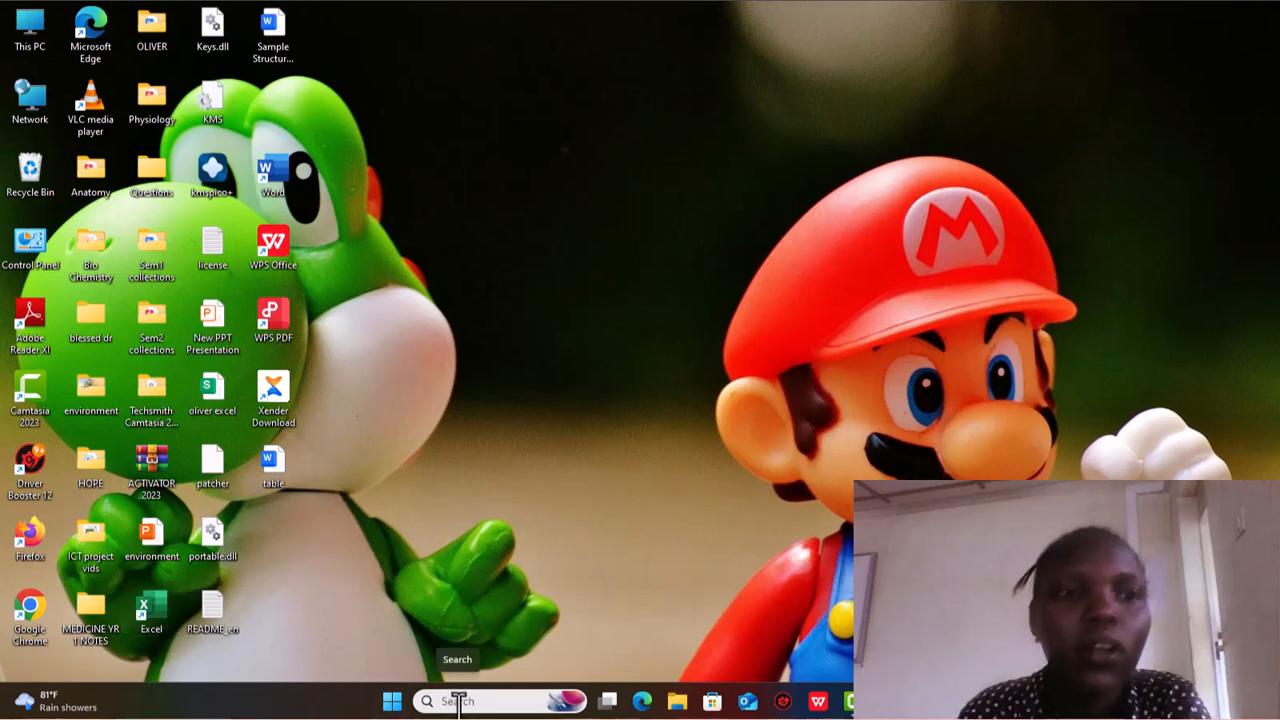
- Launch Excel through the Windows search, open a blank workbook and close it again
{"action": "left_click", "coordinate": [458, 700]}
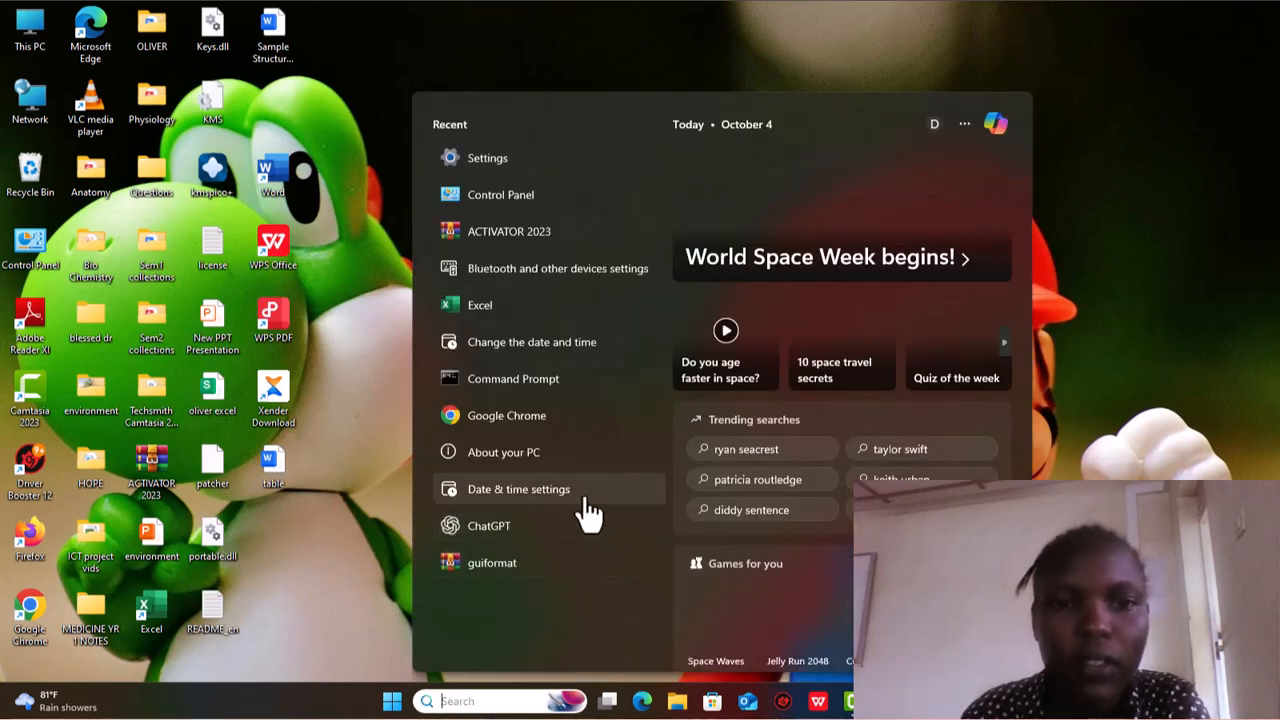
{"action": "left_click", "coordinate": [487, 316]}
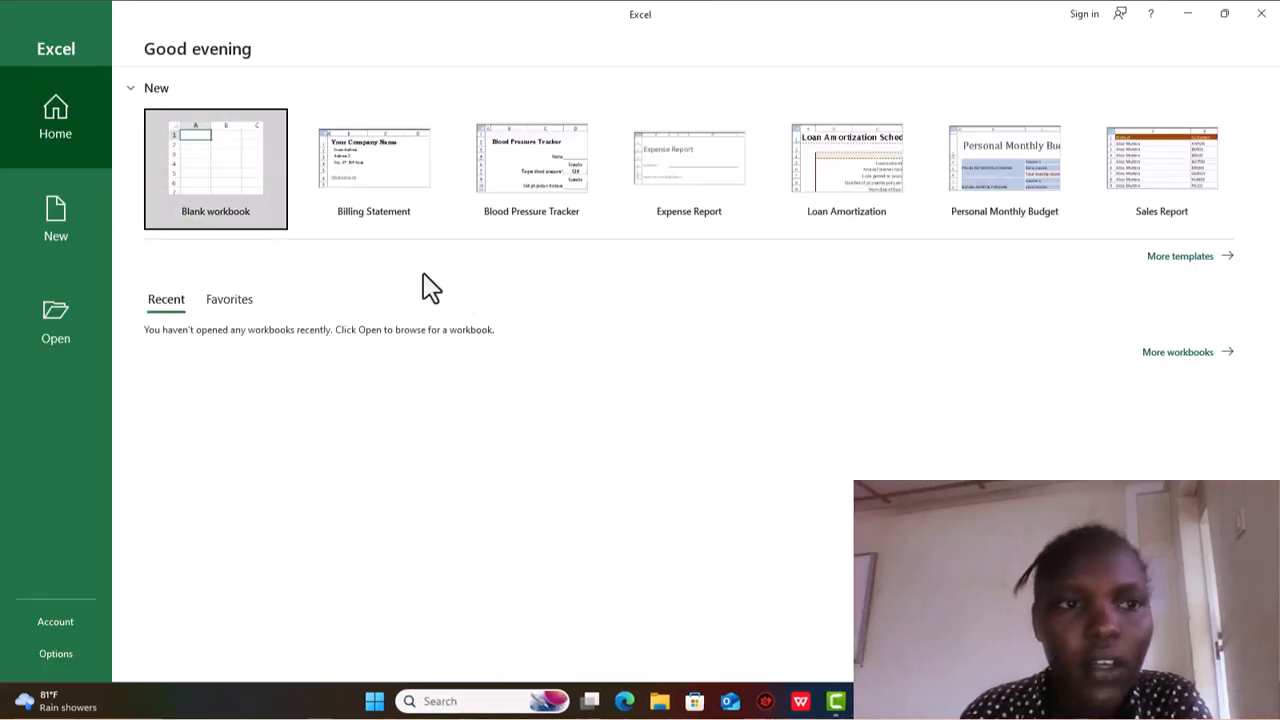
{"action": "left_click", "coordinate": [191, 167]}
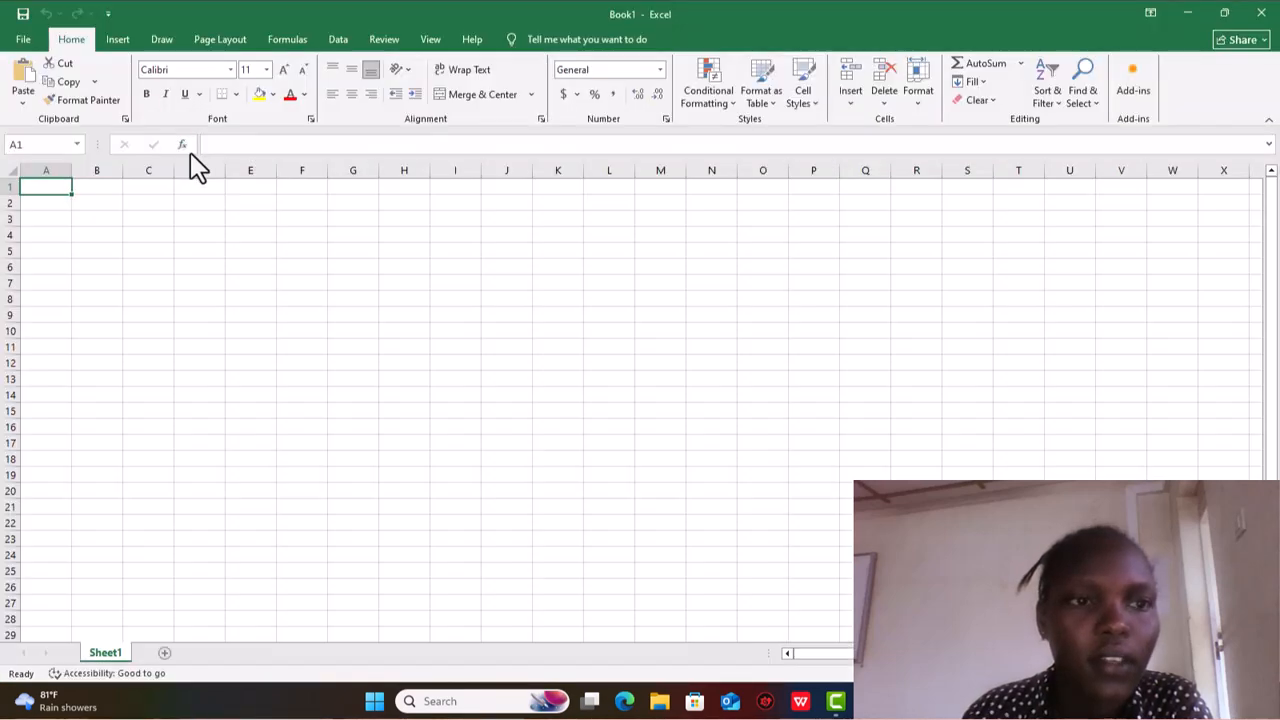
{"action": "left_click", "coordinate": [1258, 14]}
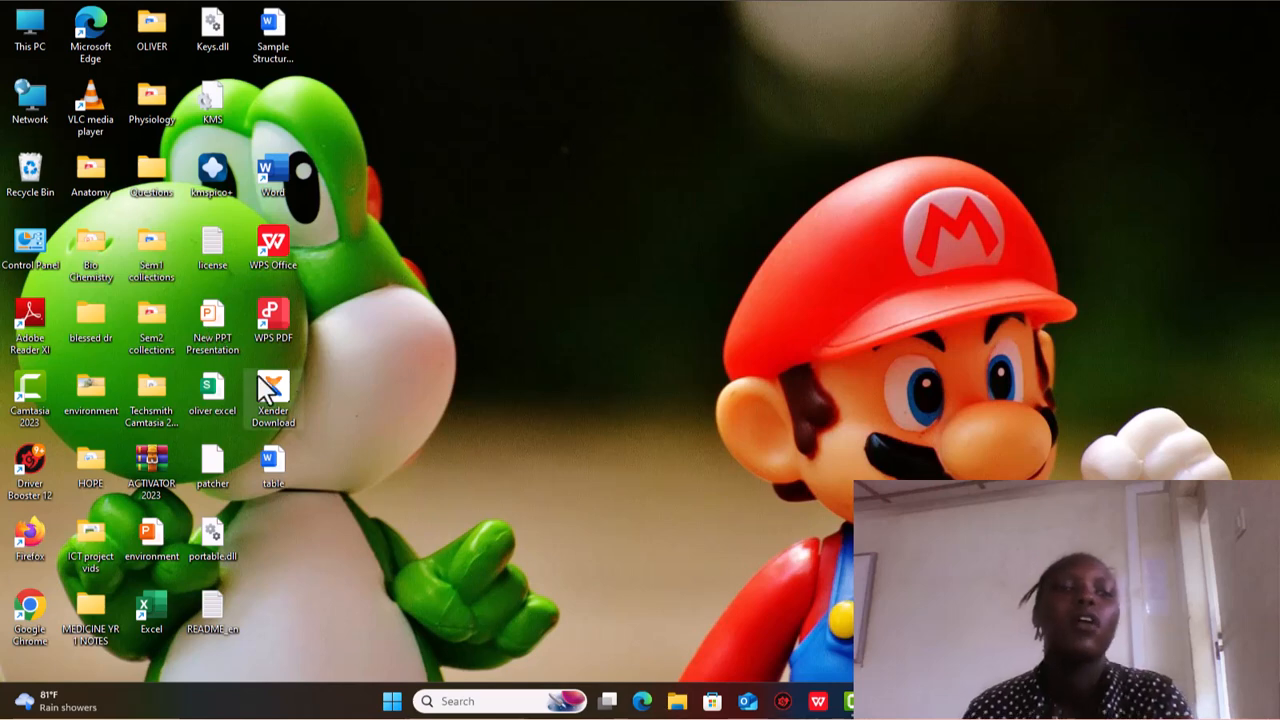
- Start a blank workbook in Excel from the desktop and add two more worksheets, ending on Sheet1
{"action": "left_click", "coordinate": [145, 594]}
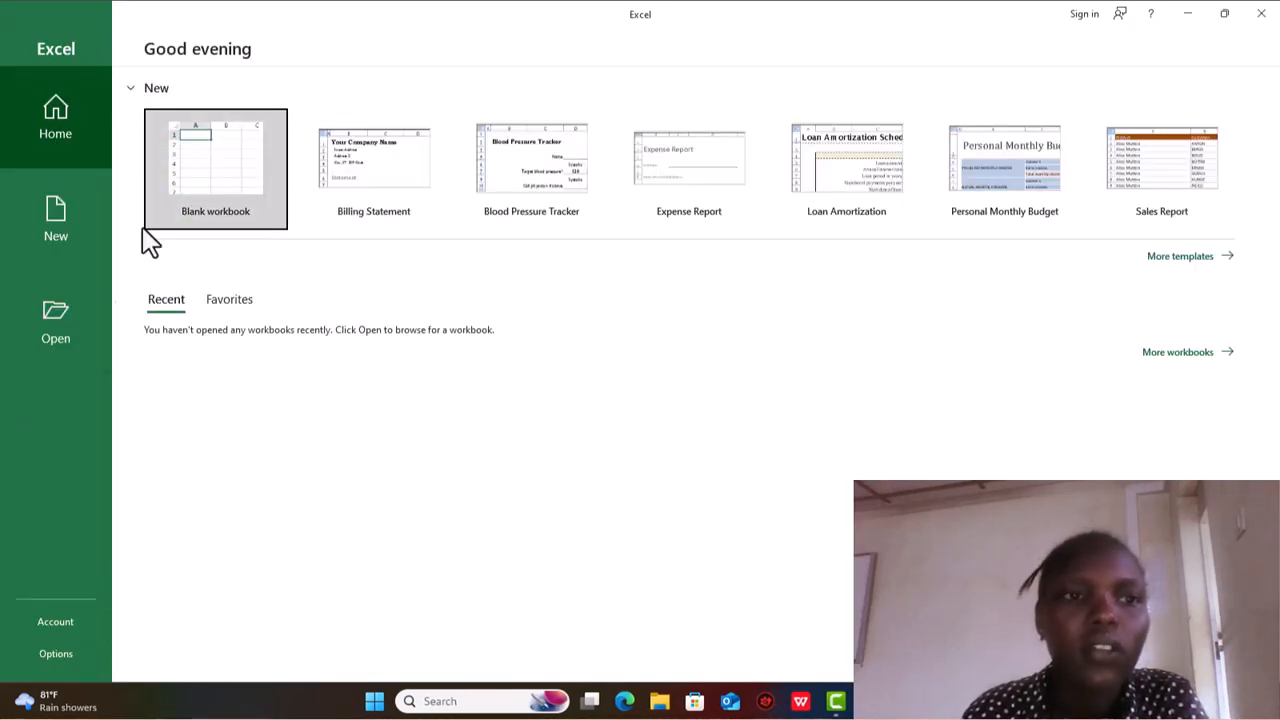
{"action": "left_click", "coordinate": [222, 171]}
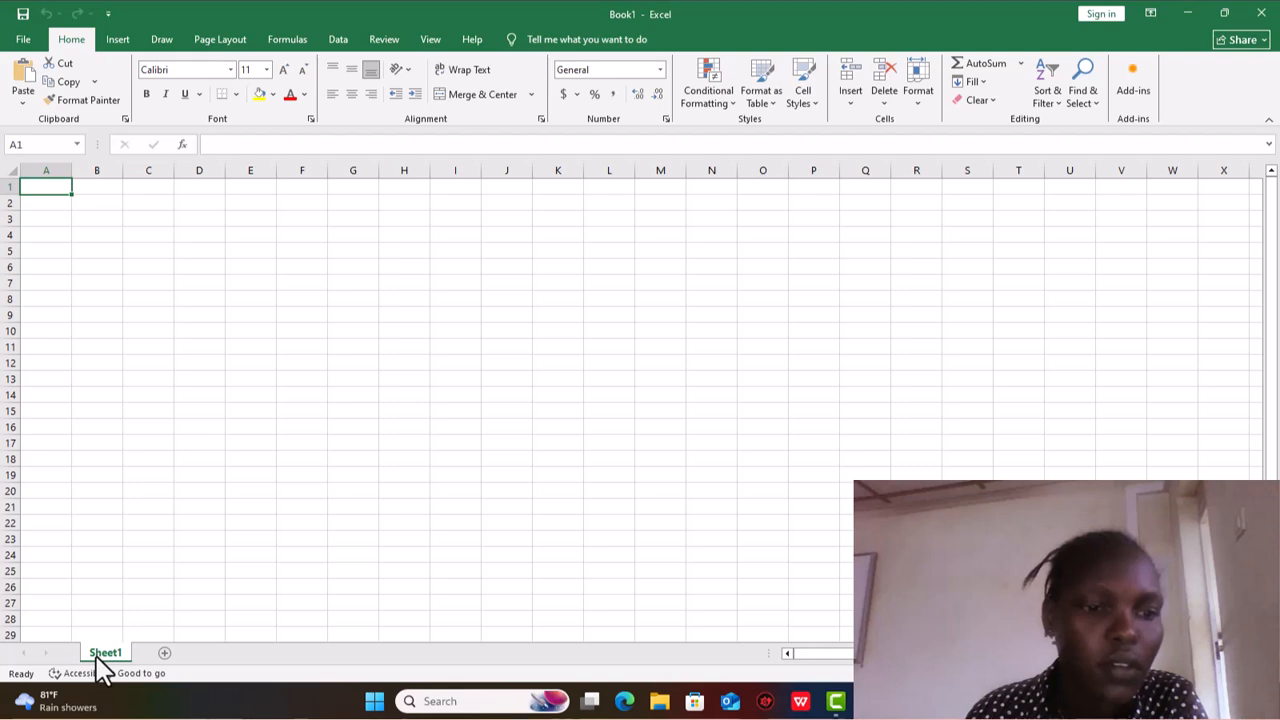
{"action": "left_click", "coordinate": [165, 653]}
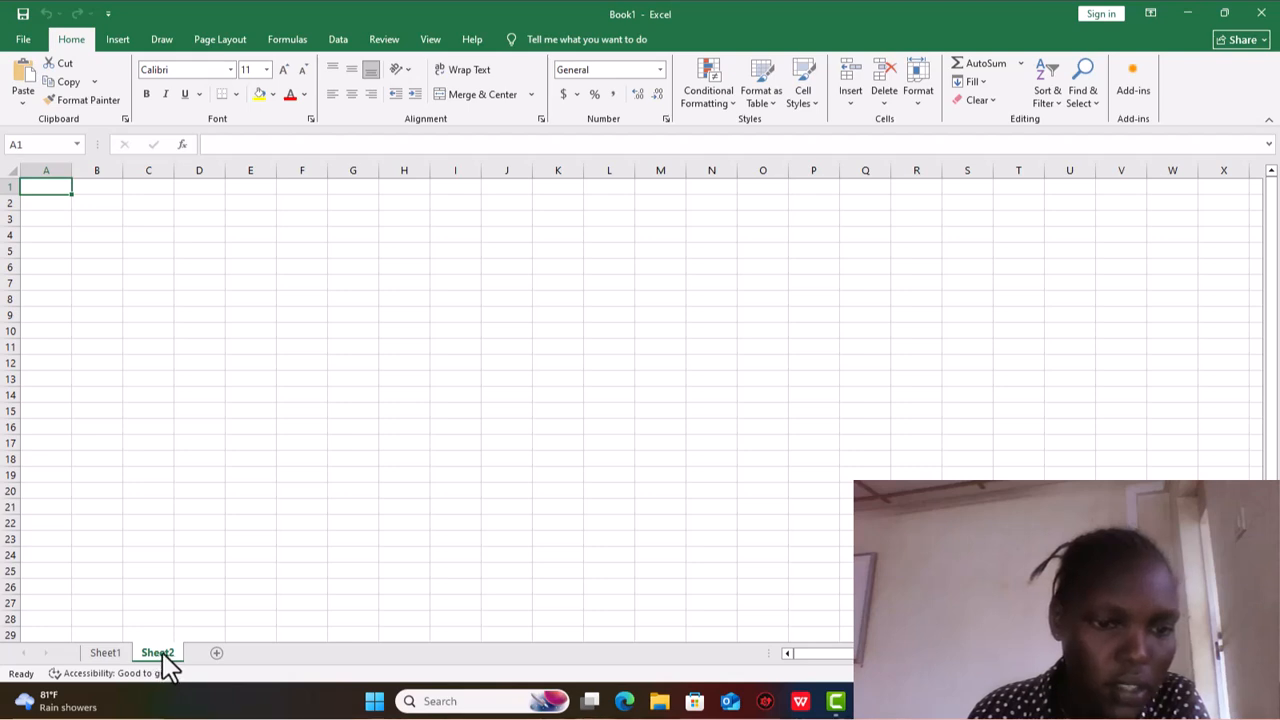
{"action": "left_click", "coordinate": [217, 653]}
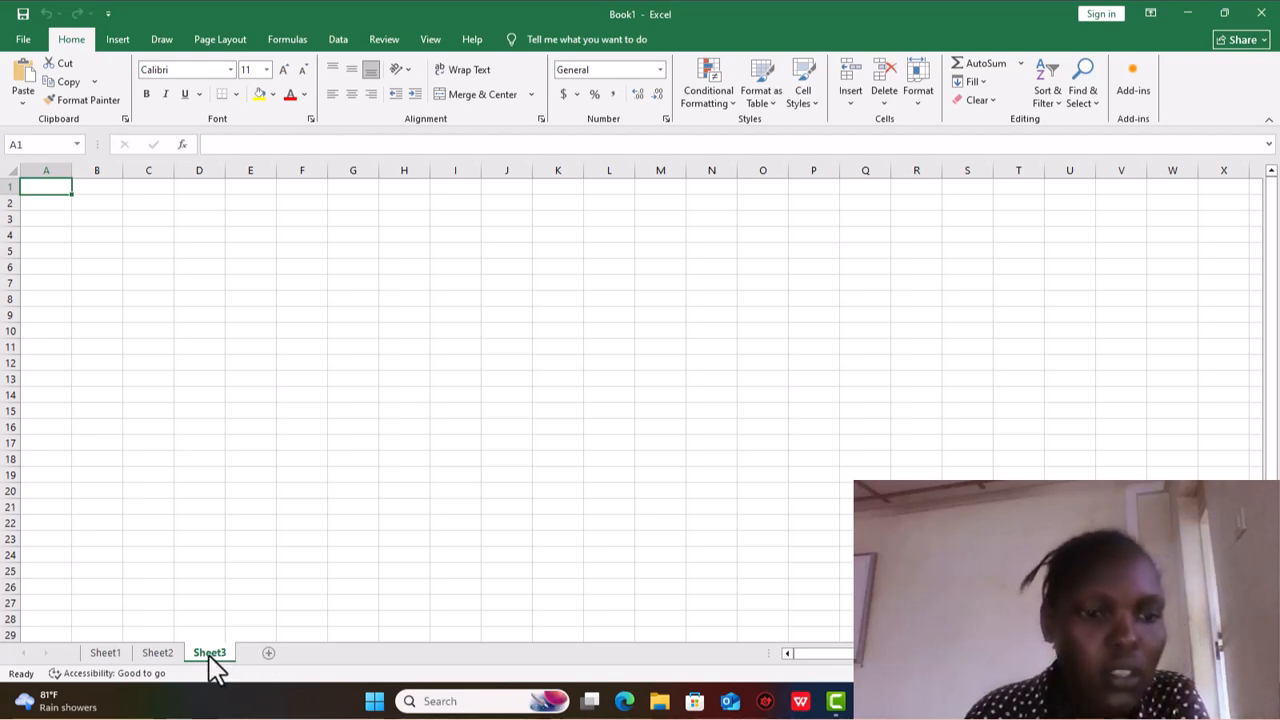
{"action": "left_click", "coordinate": [105, 653]}
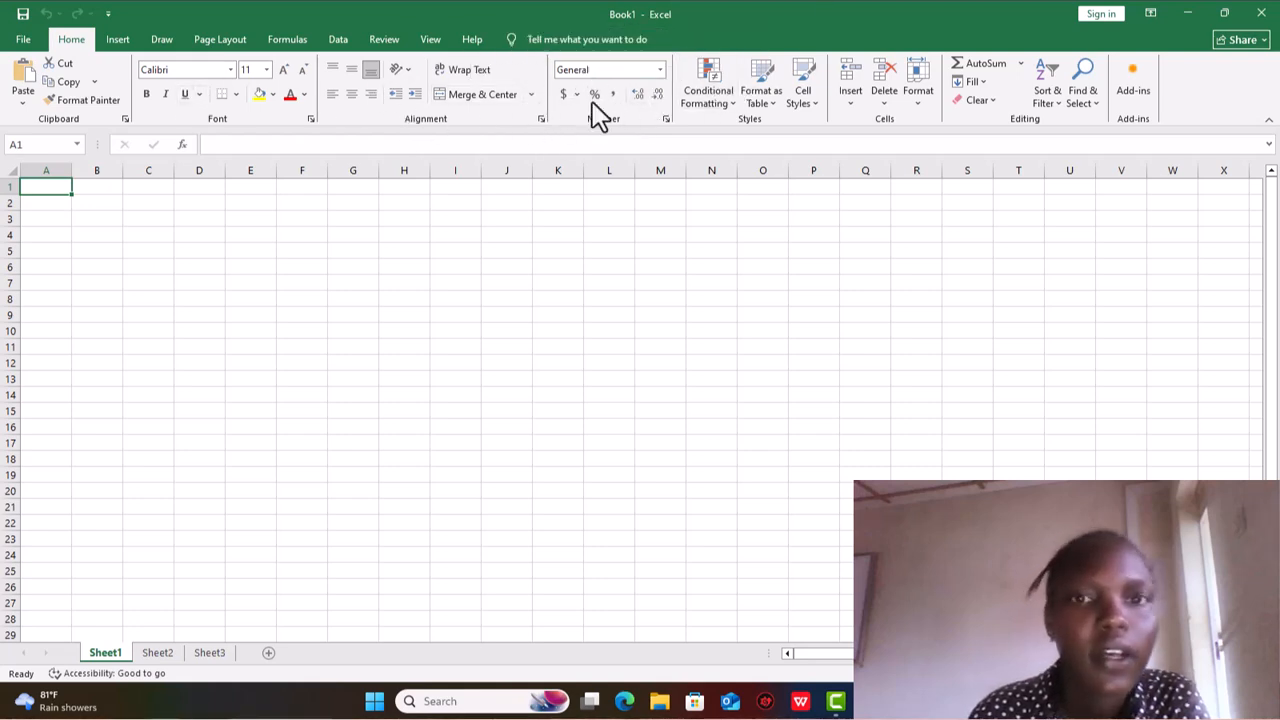
- Enter the headings S/N, NAMES, SCI, SST and MATHS across cells A1 to E1
{"action": "left_click", "coordinate": [236, 144]}
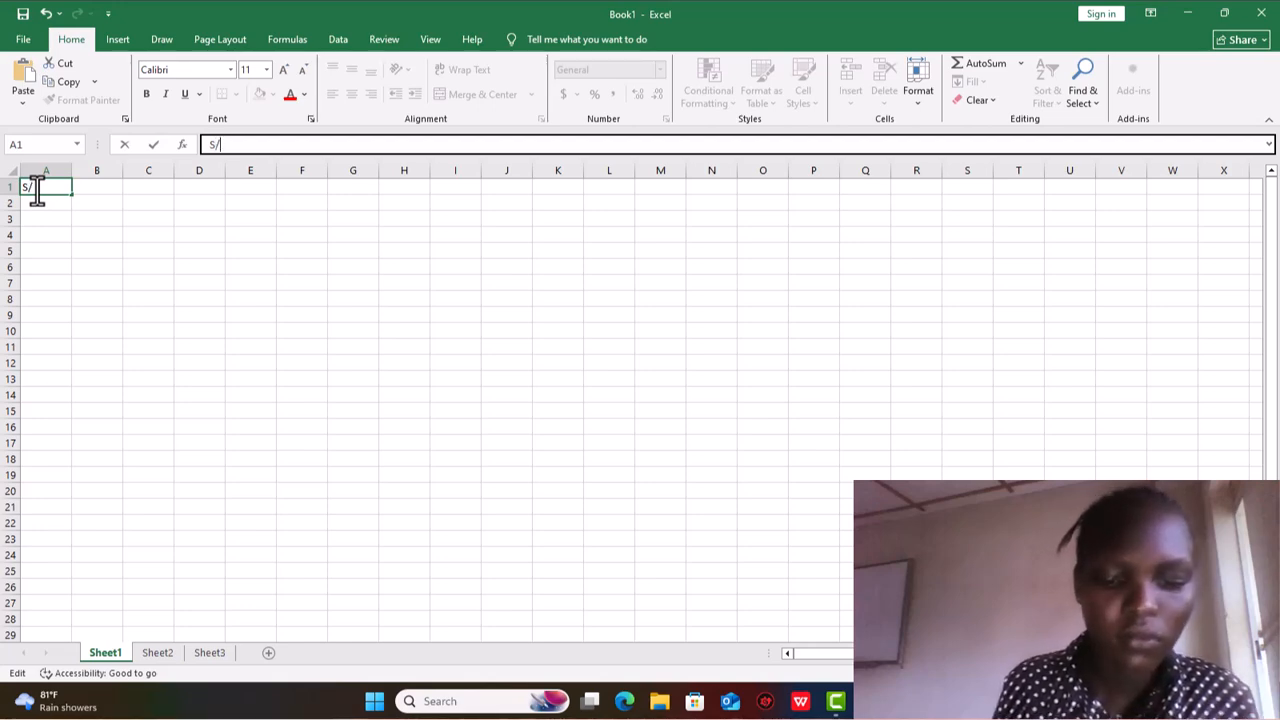
{"action": "left_click", "coordinate": [102, 190]}
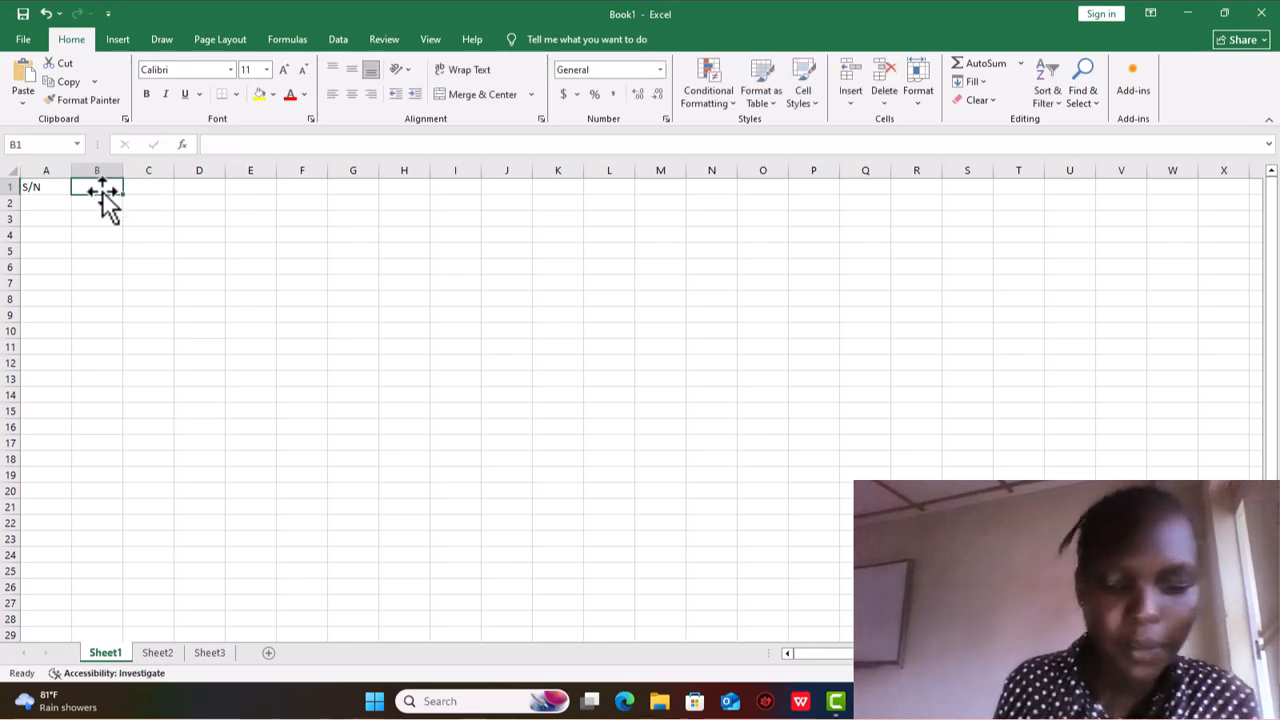
{"action": "type", "text": "NAMES"}
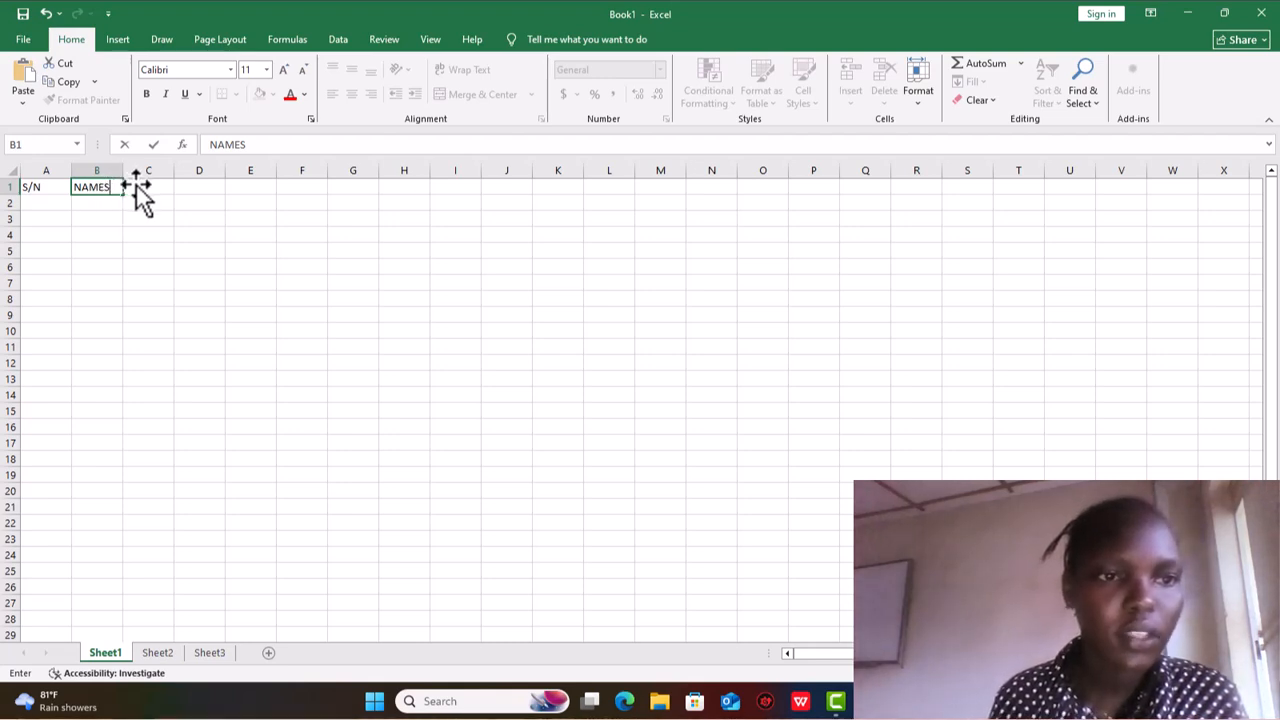
{"action": "key", "text": "Tab"}
{"action": "type", "text": "S"}
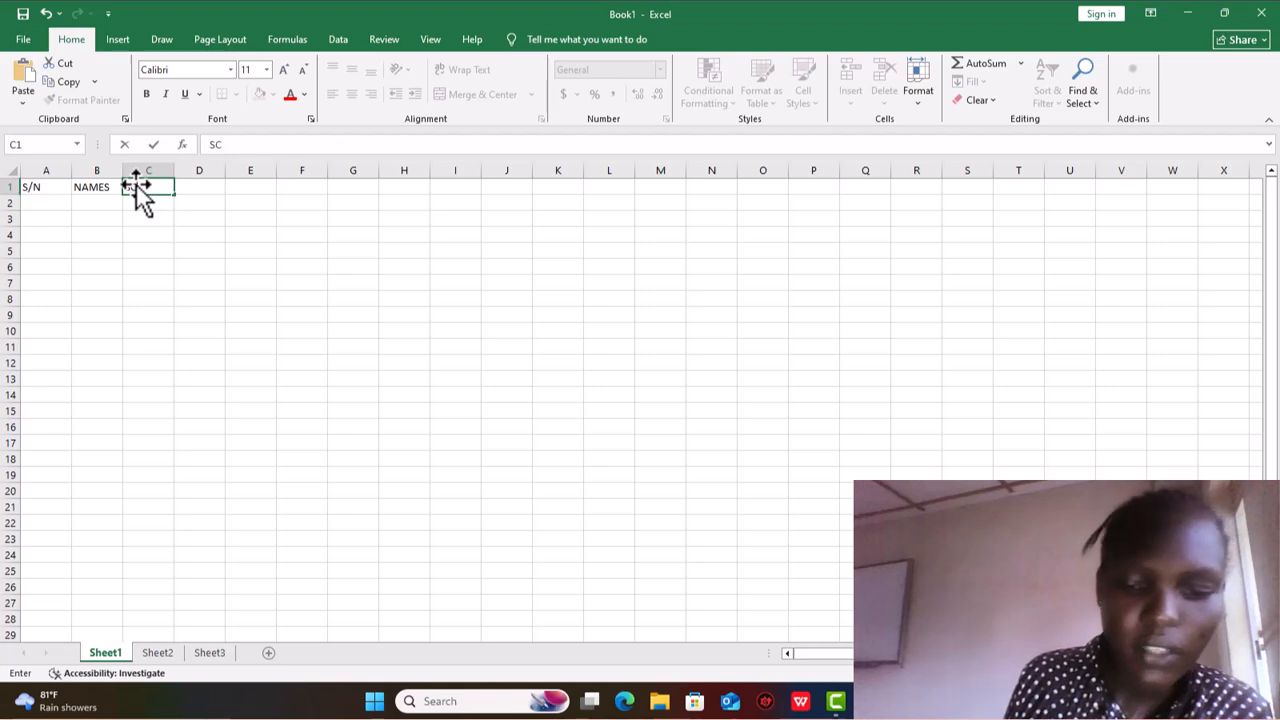
{"action": "type", "text": "CI"}
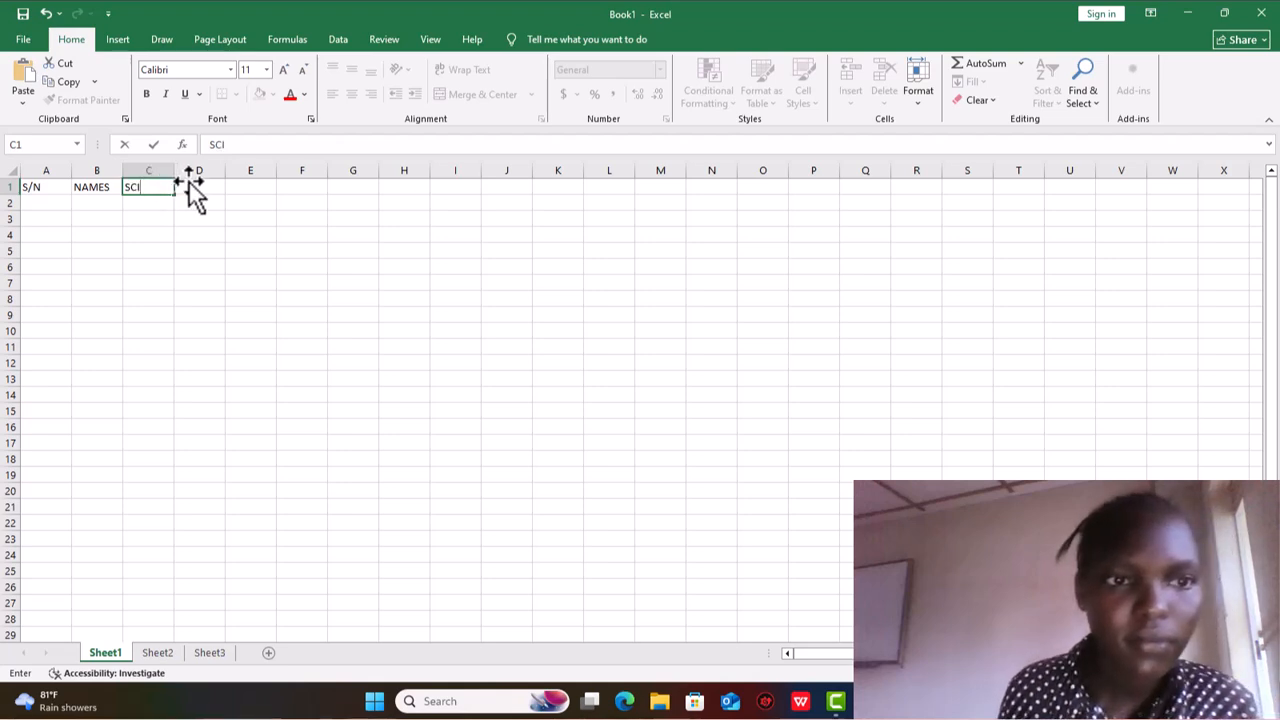
{"action": "key", "text": "Tab"}
{"action": "type", "text": "SS"}
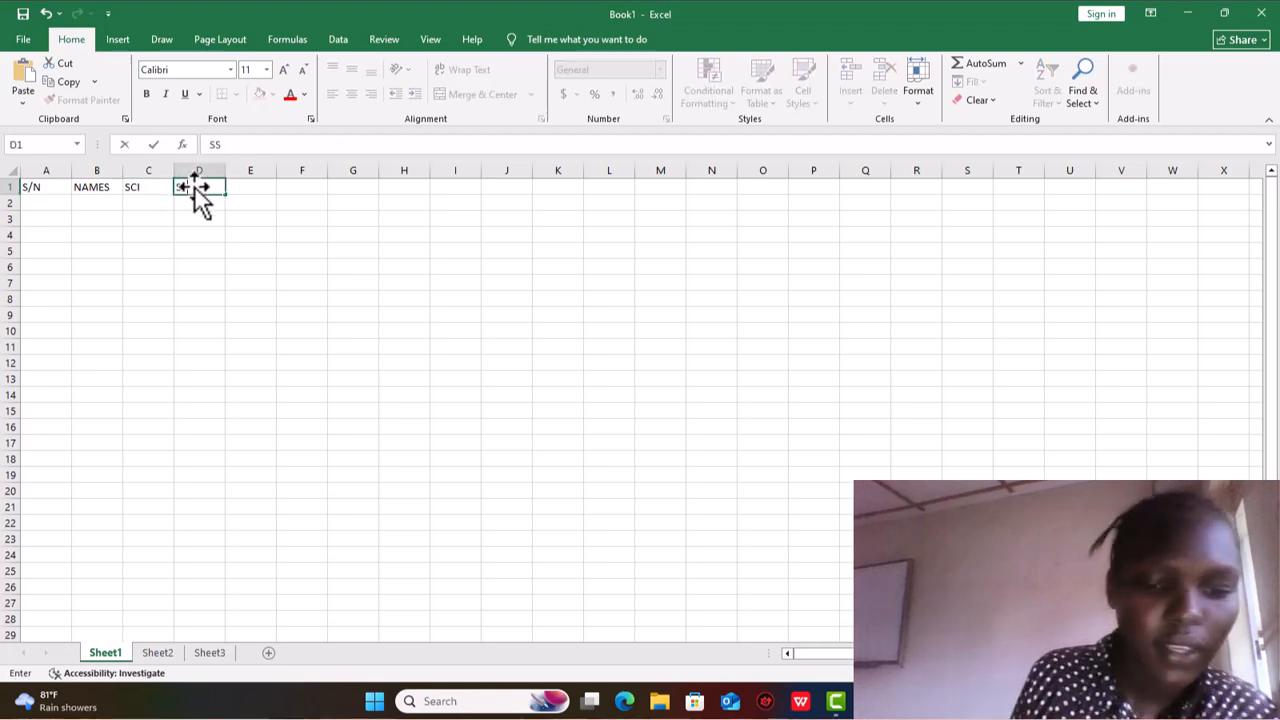
{"action": "type", "text": "T"}
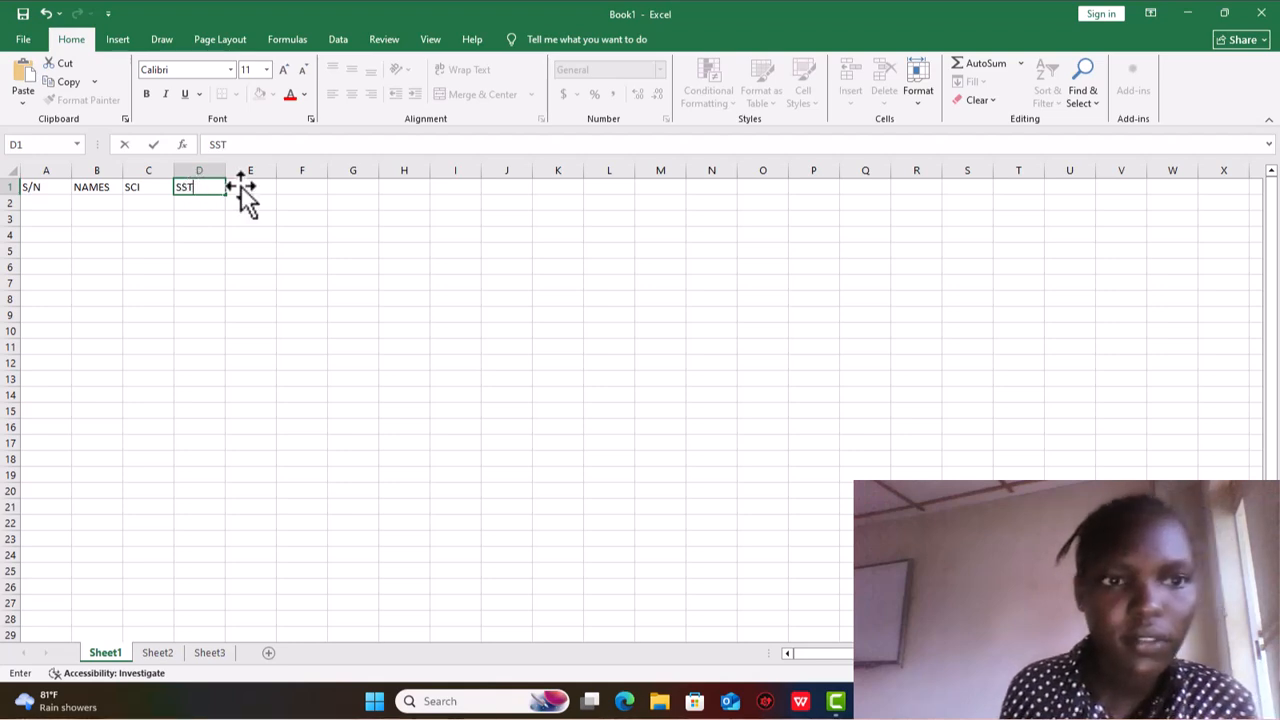
{"action": "key", "text": "Tab"}
{"action": "type", "text": "M"}
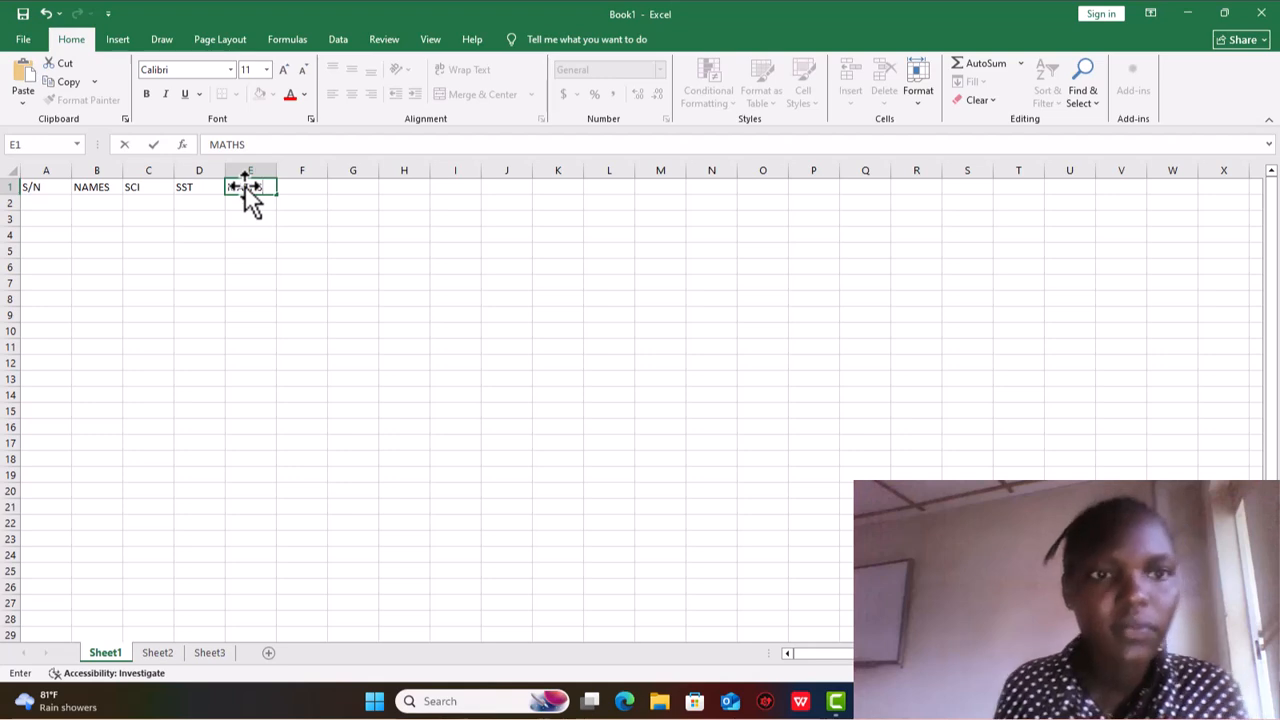
- Widen column B, headed NAMES, to about two and a half times its original width
{"action": "left_click", "coordinate": [124, 170]}
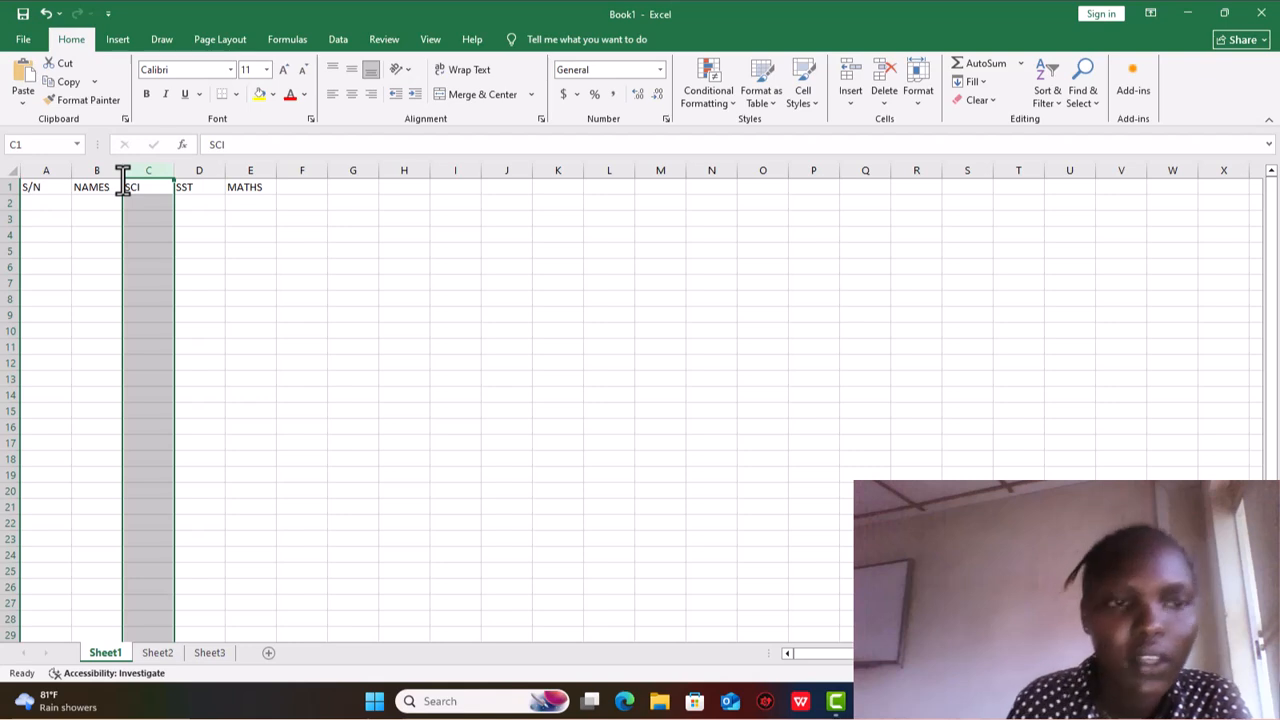
{"action": "right_click", "coordinate": [123, 181]}
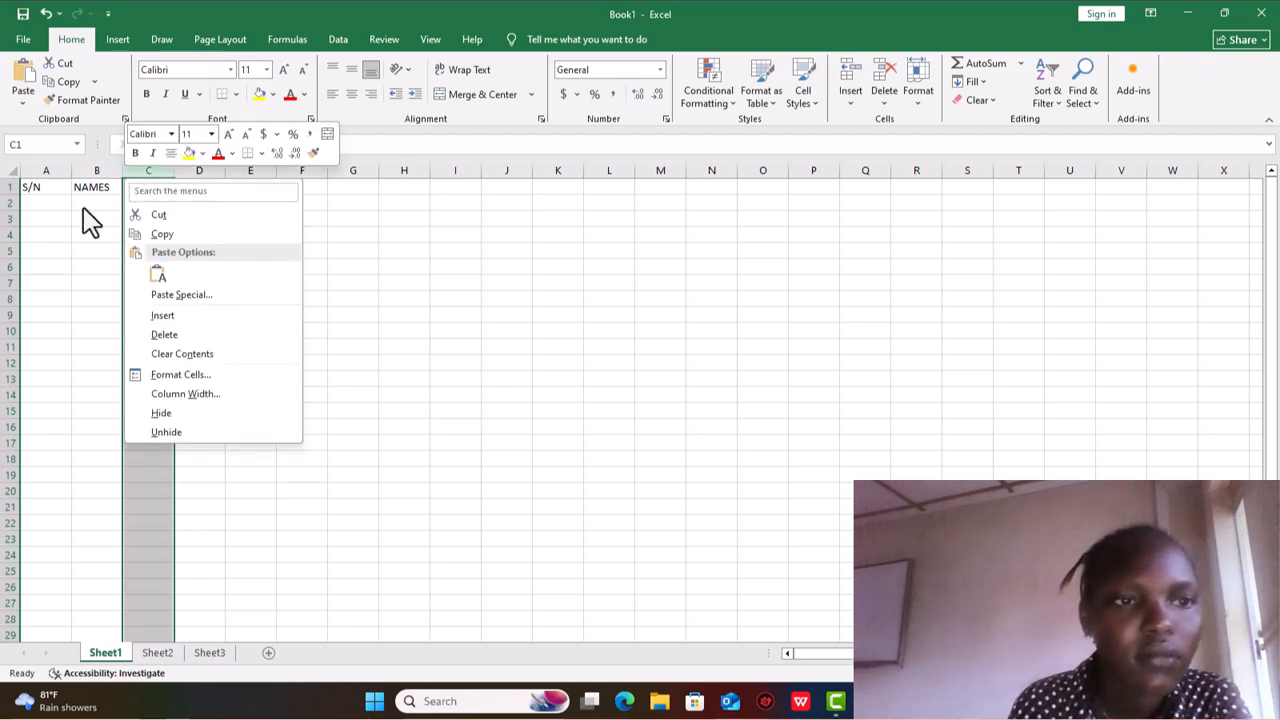
{"action": "key", "text": "Escape"}
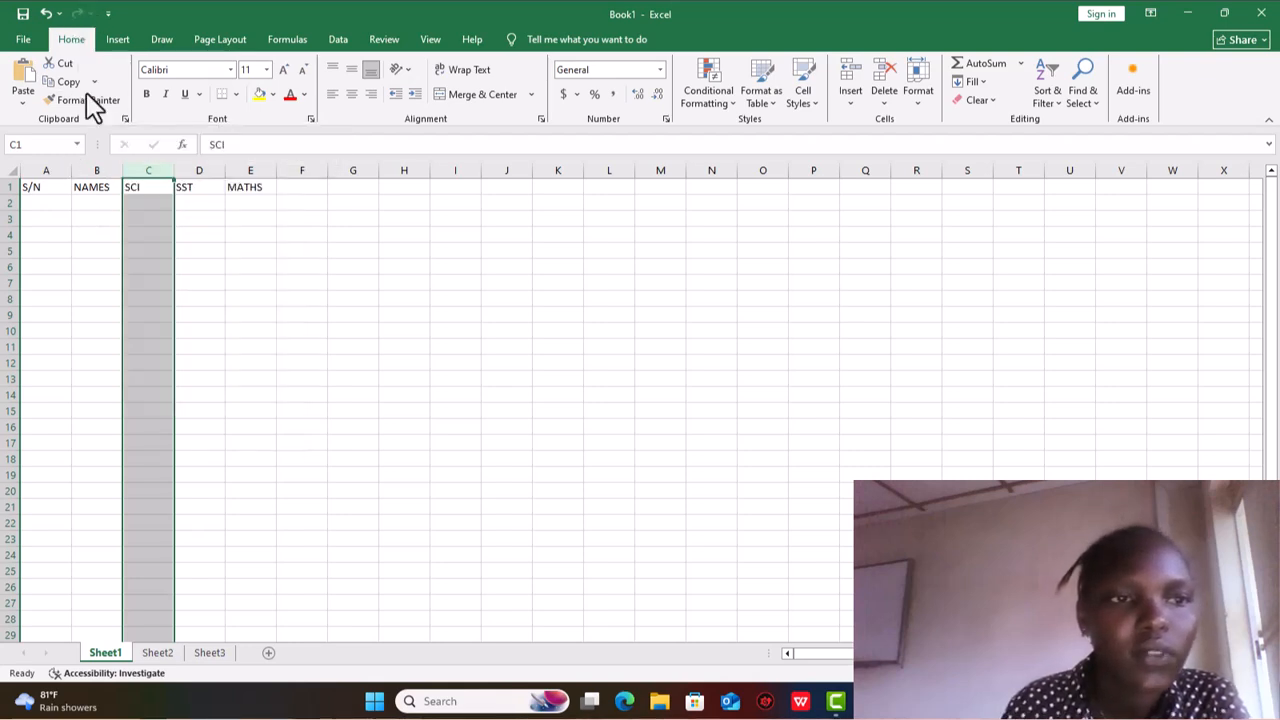
{"action": "left_click_drag", "start_coordinate": [123, 177], "coordinate": [195, 177]}
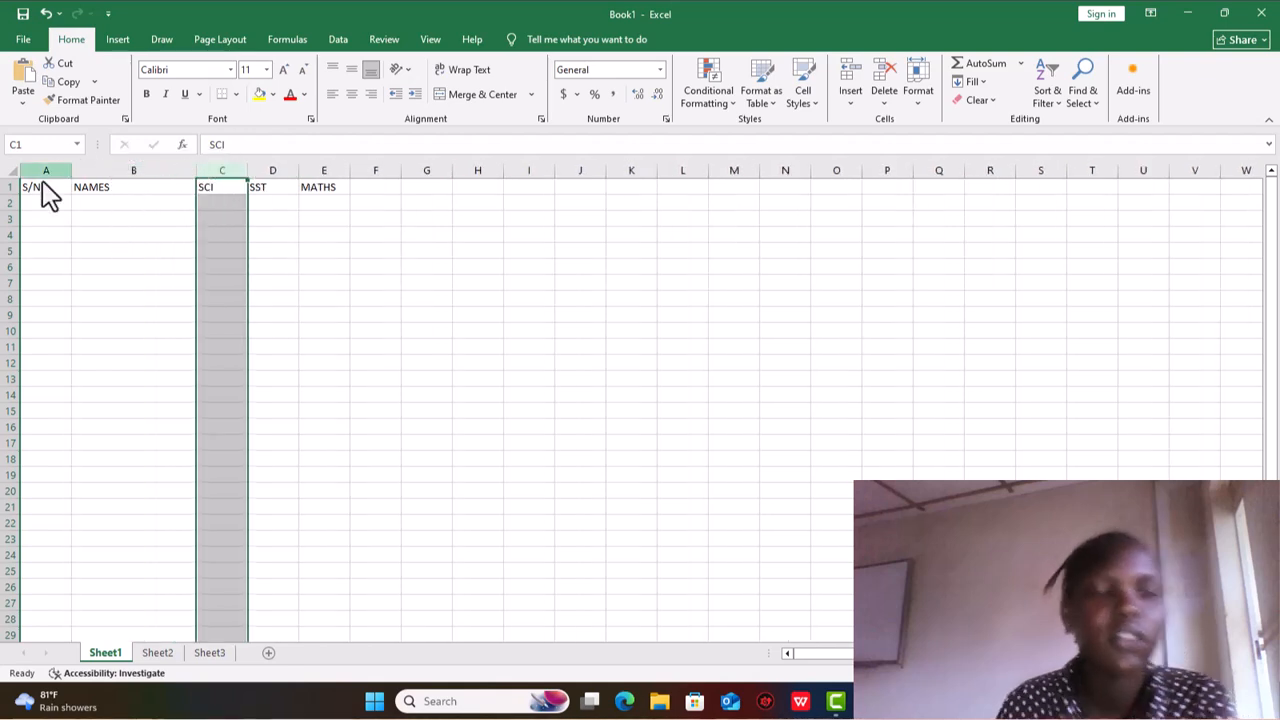
- Enter the four students' first names under NAMES in cells B2 to B5
{"action": "left_click", "coordinate": [85, 208]}
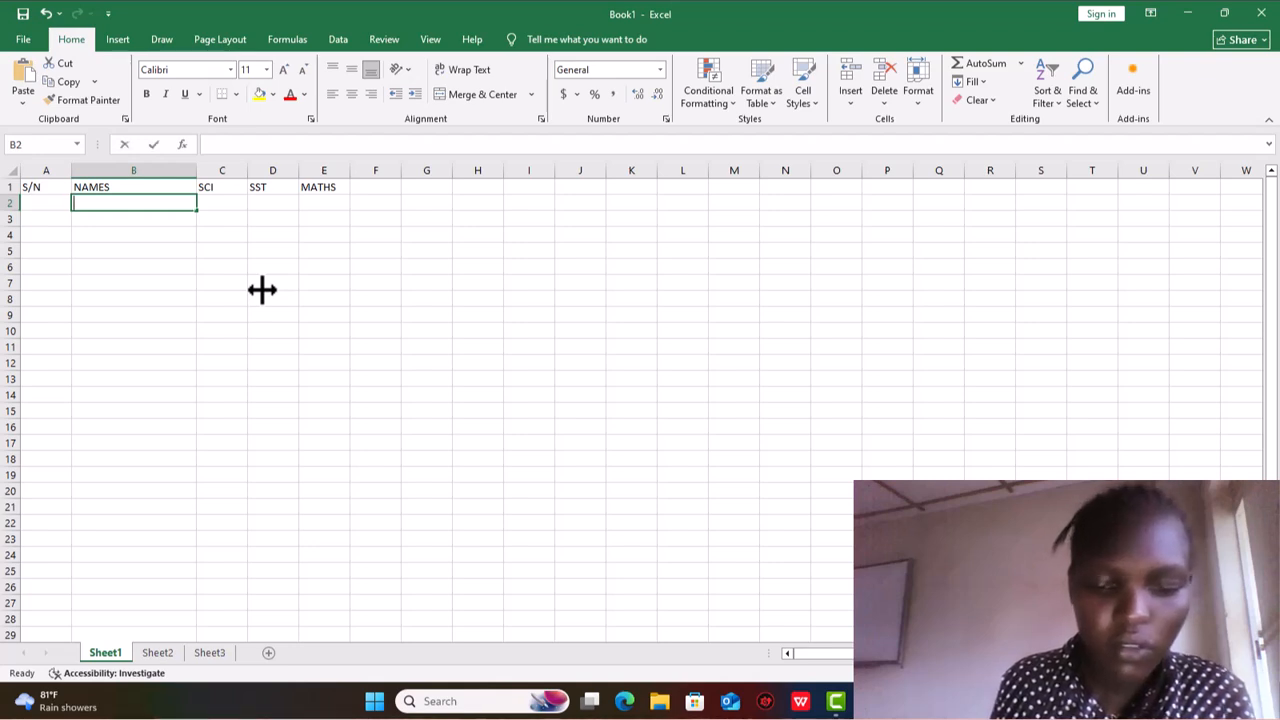
{"action": "type", "text": "NOREEN"}
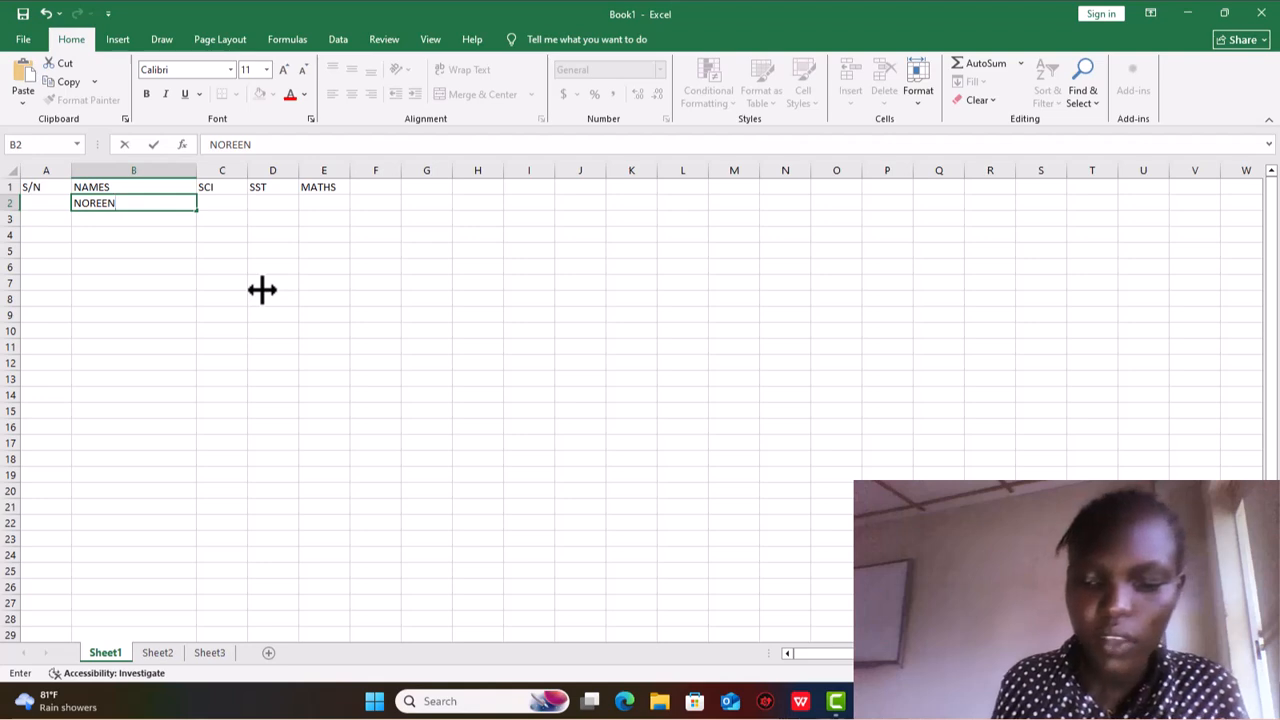
{"action": "left_click", "coordinate": [150, 220]}
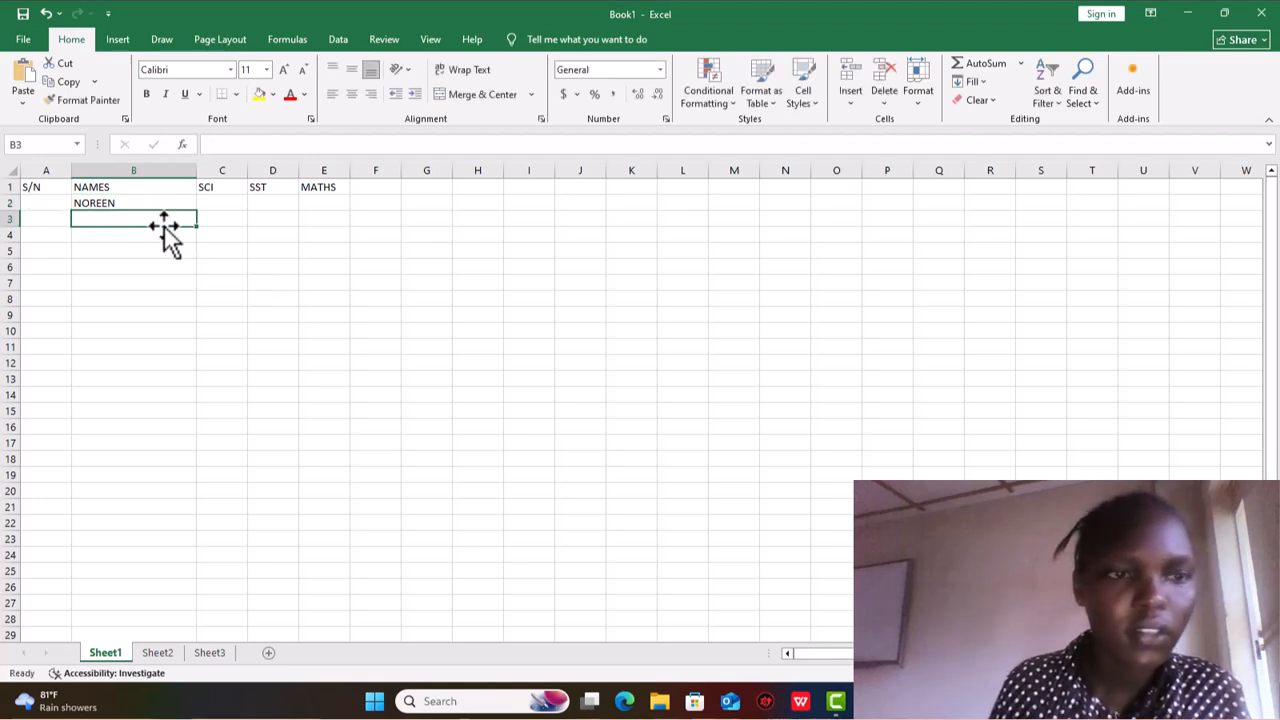
{"action": "type", "text": "OLIV"}
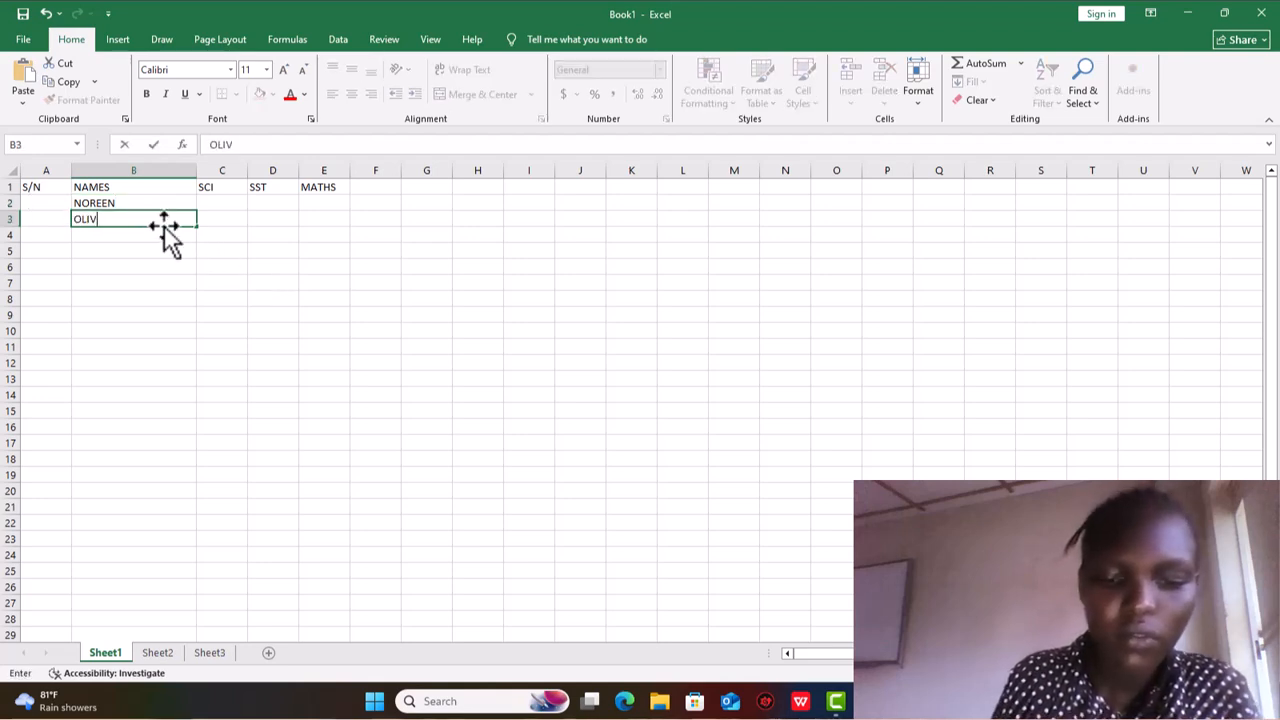
{"action": "type", "text": "IA"}
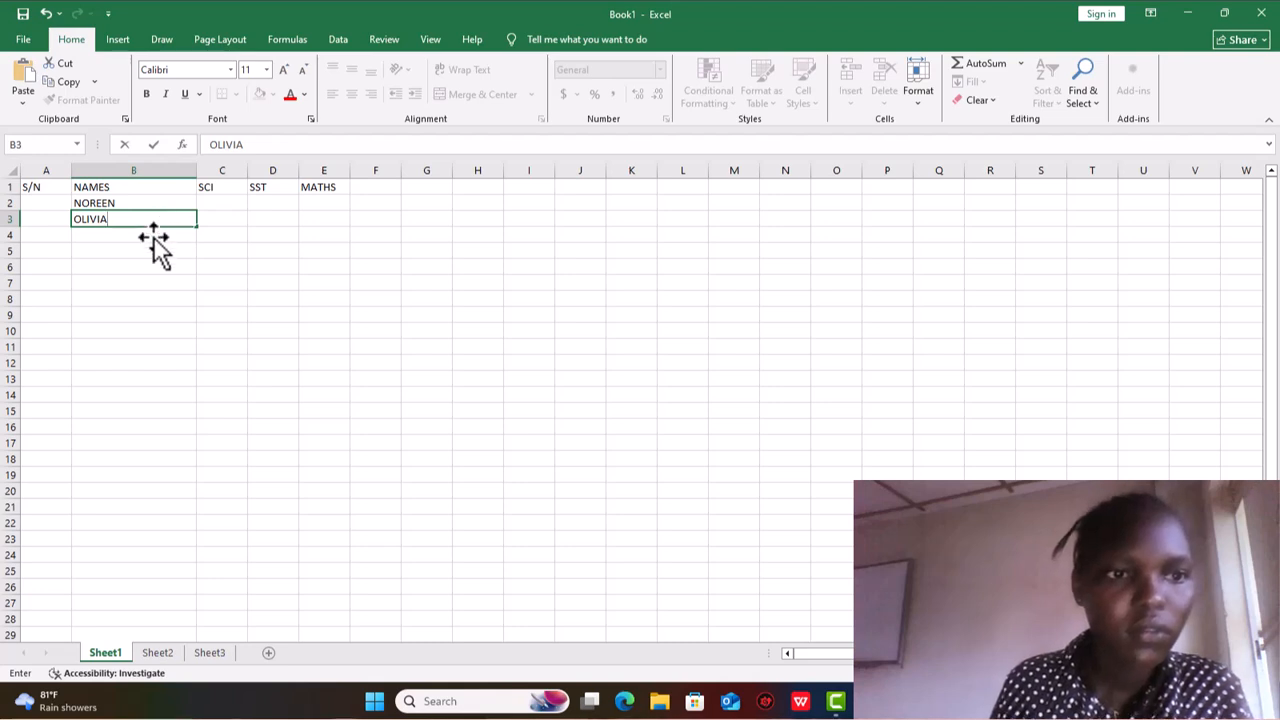
{"action": "left_click", "coordinate": [153, 236]}
{"action": "type", "text": "DA"}
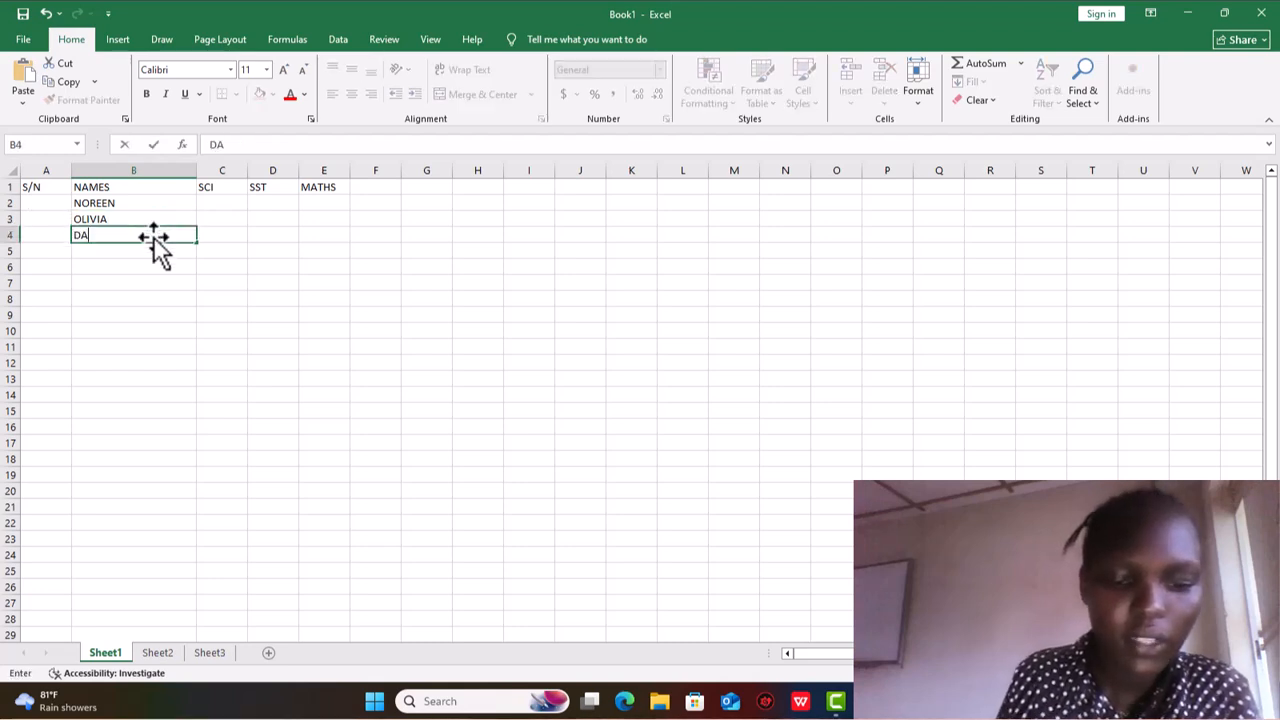
{"action": "type", "text": "NIEL"}
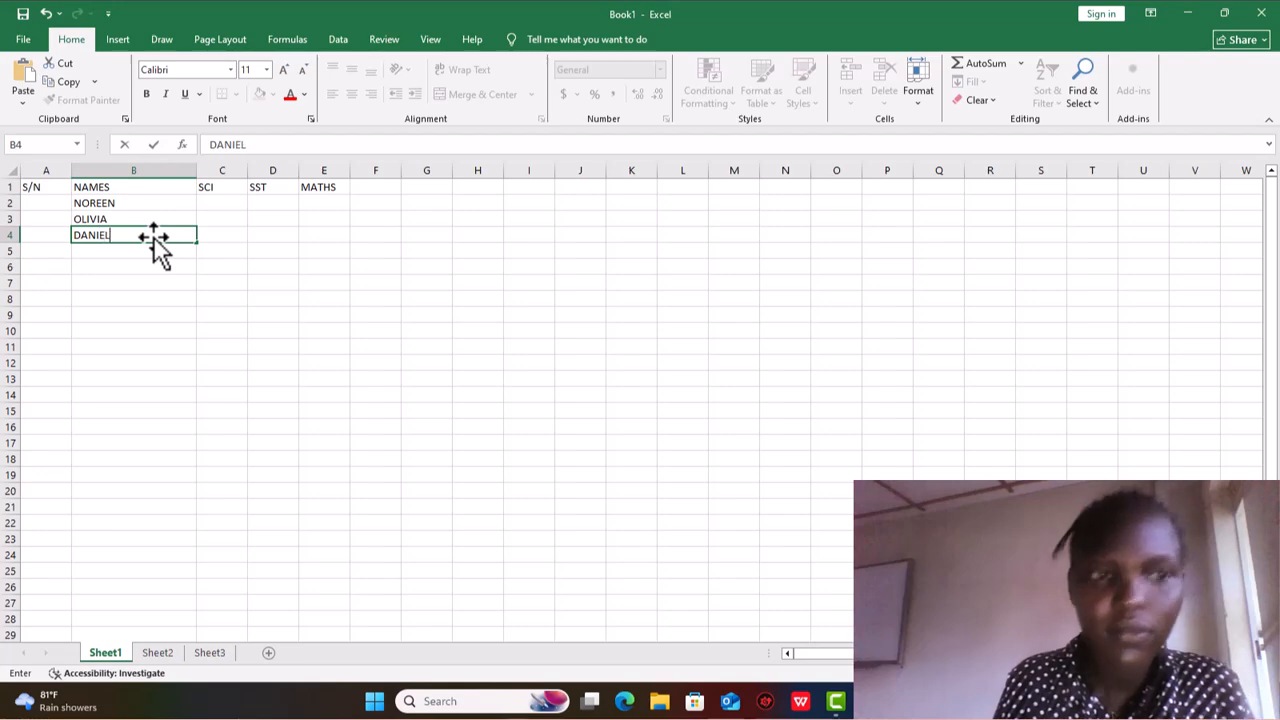
{"action": "key", "text": "Return"}
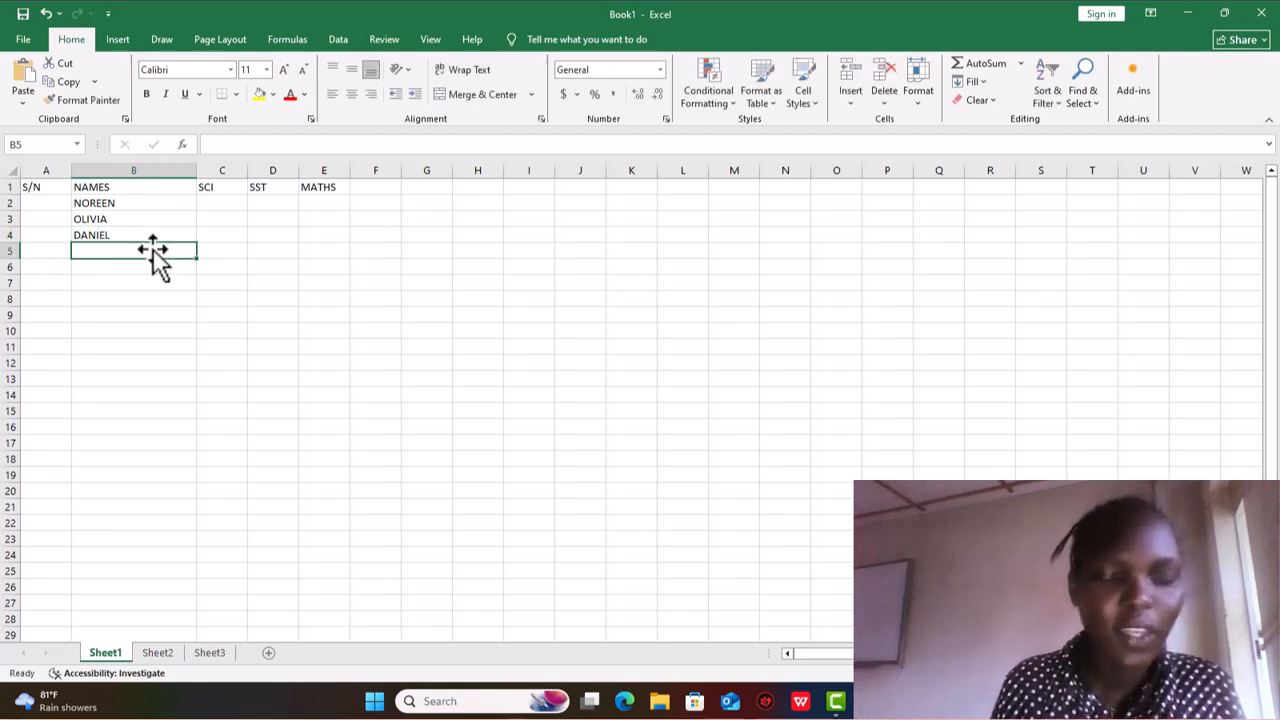
{"action": "type", "text": "IVAN"}
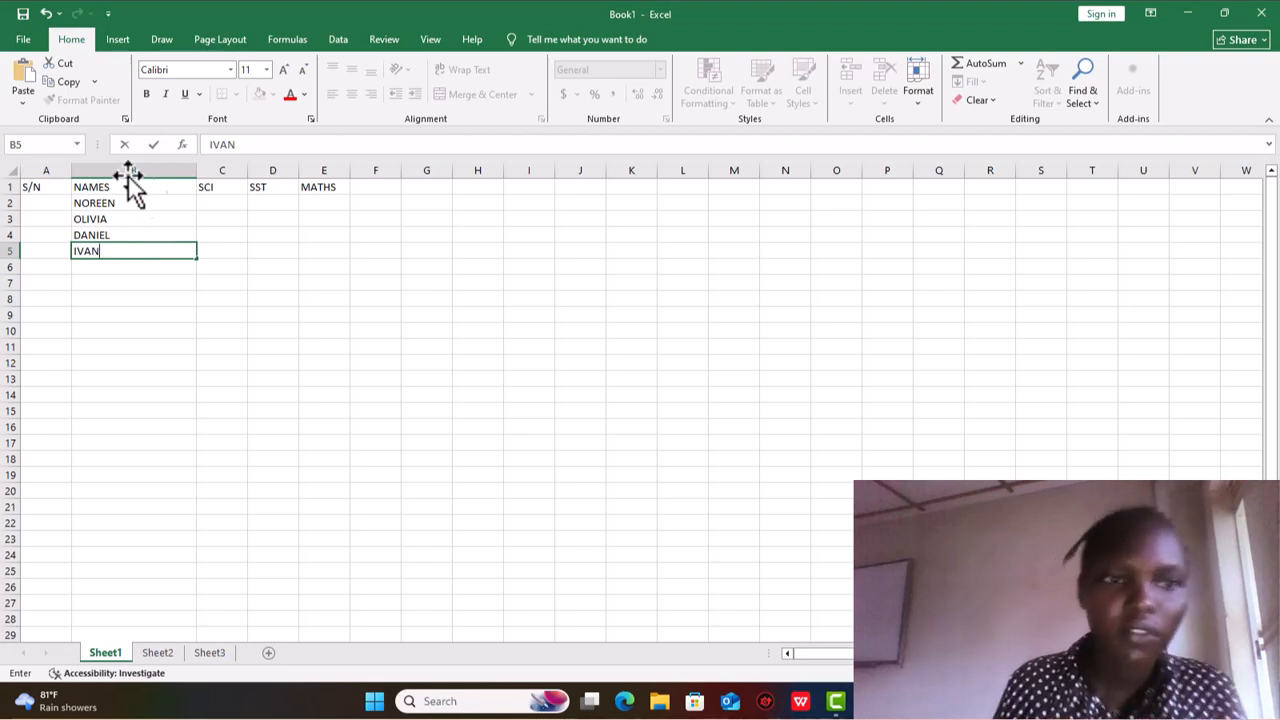
- Enter the SCI marks 58, 30, 45 and 87 in cells C2 to C5
{"action": "left_click", "coordinate": [209, 203]}
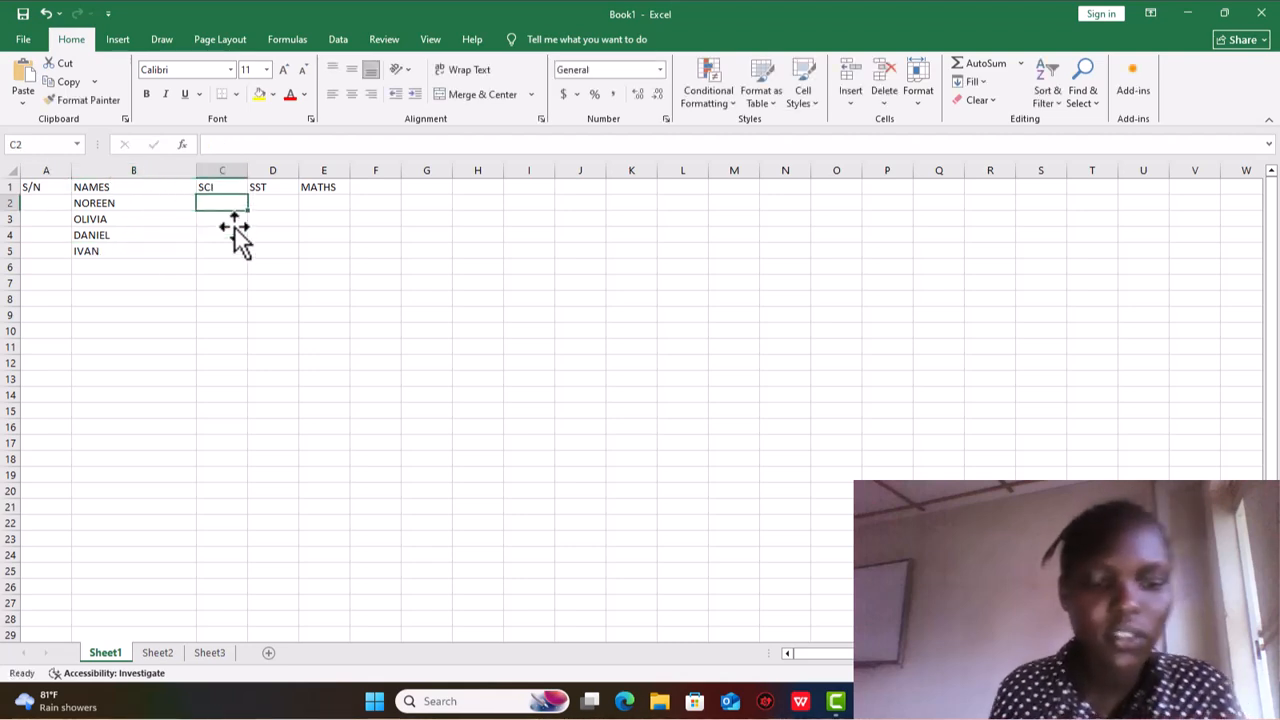
{"action": "type", "text": "58"}
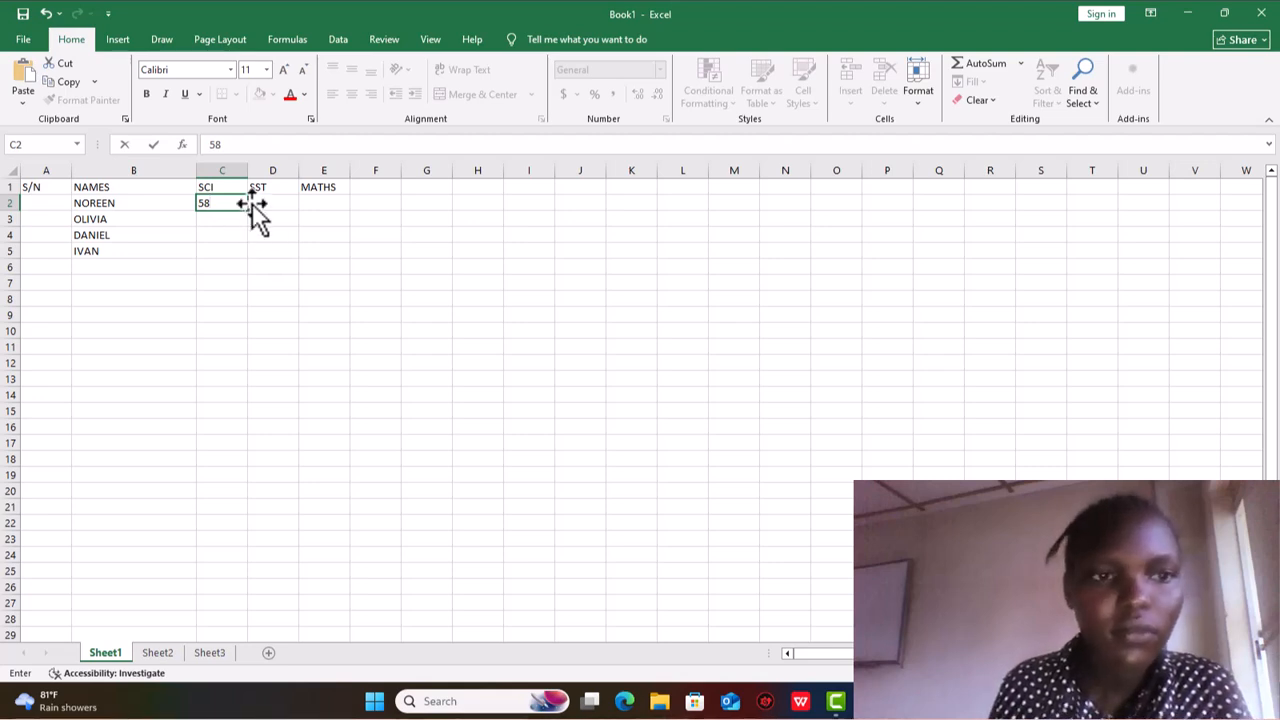
{"action": "key", "text": "Return"}
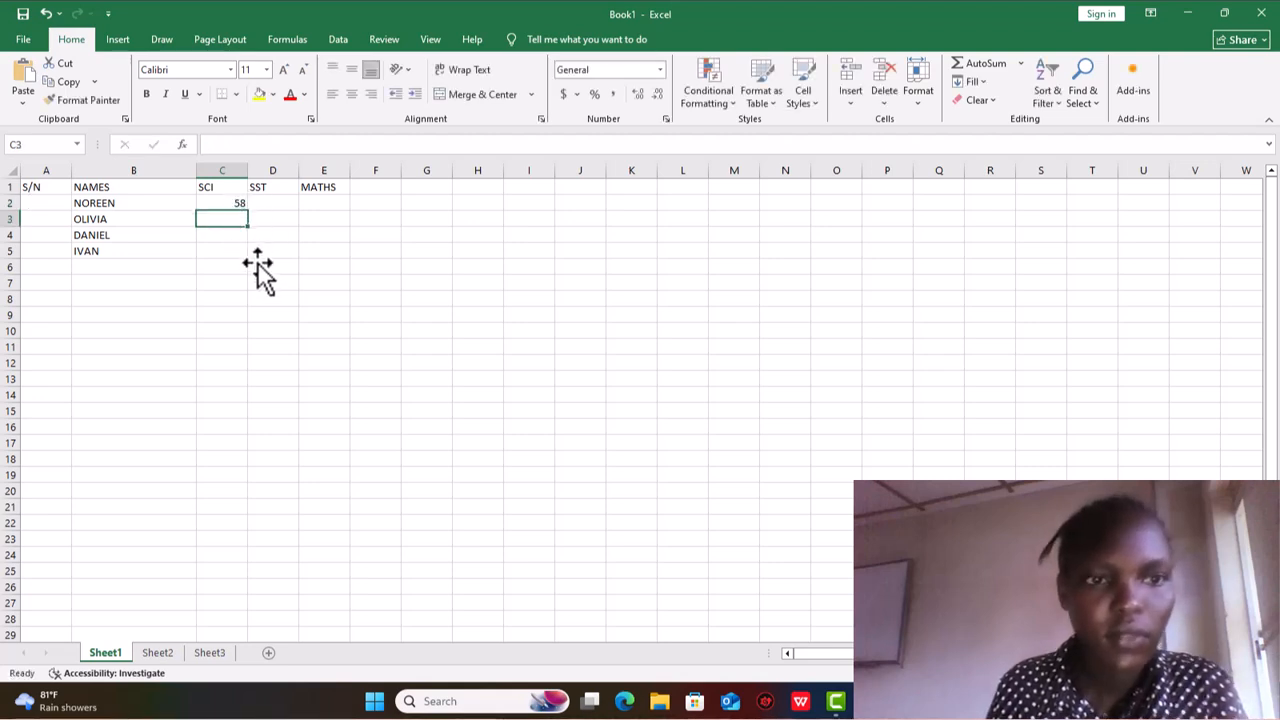
{"action": "type", "text": "30"}
{"action": "left_click", "coordinate": [230, 238]}
{"action": "type", "text": "45"}
{"action": "key", "text": "Return"}
{"action": "type", "text": "87"}
- Enter the SST marks 56, 56, 43 and 23 in cells D2 to D5
{"action": "left_click", "coordinate": [288, 203]}
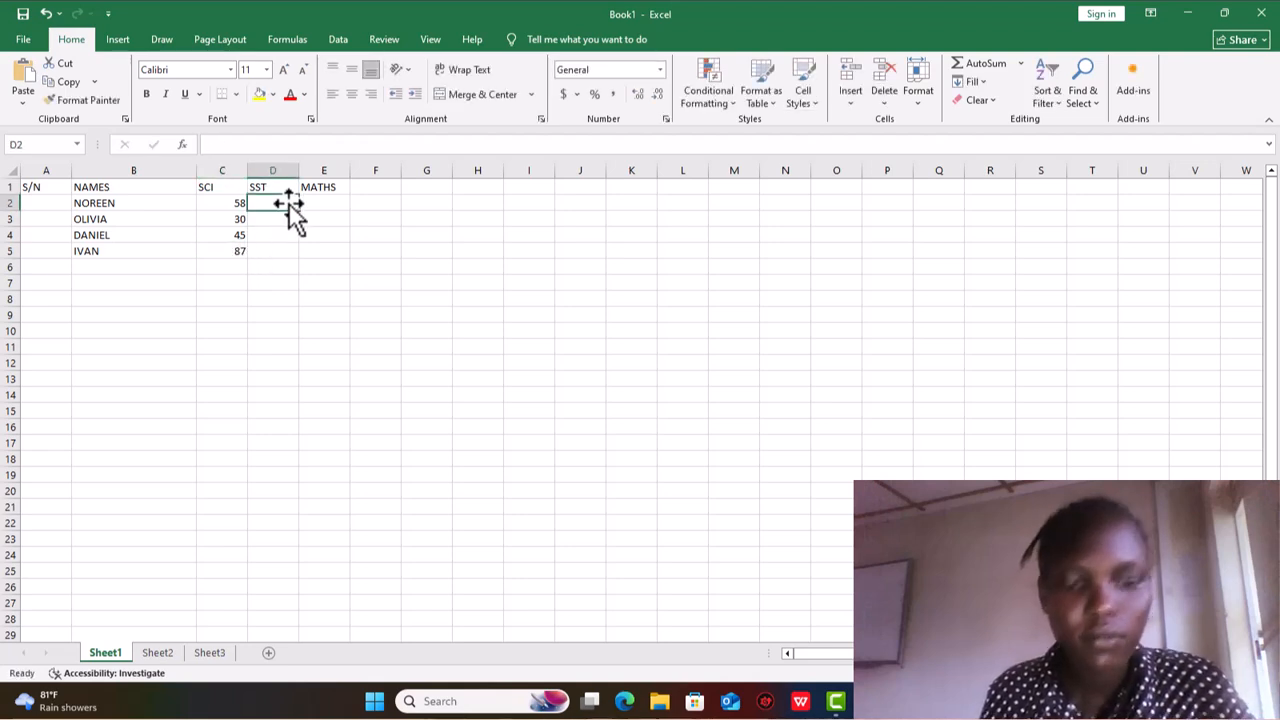
{"action": "type", "text": "56"}
{"action": "left_click", "coordinate": [286, 226]}
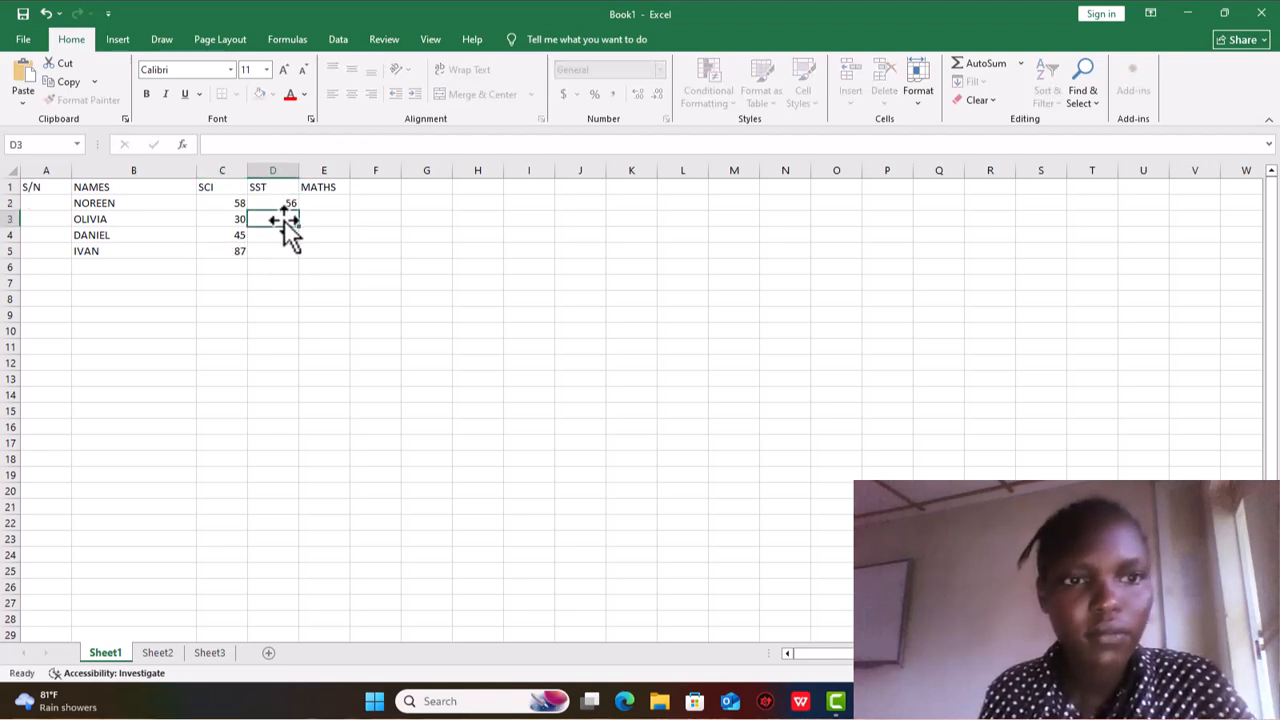
{"action": "type", "text": "56"}
{"action": "left_click", "coordinate": [286, 240]}
{"action": "type", "text": "43"}
{"action": "left_click", "coordinate": [290, 252]}
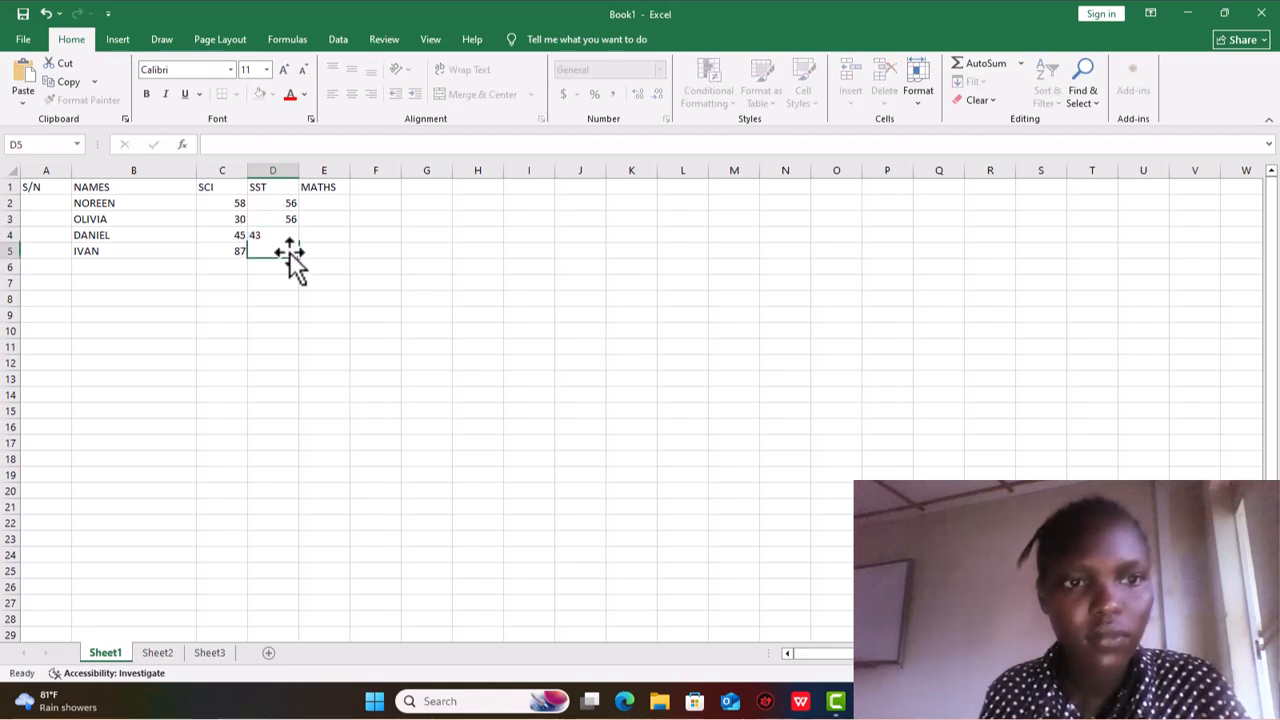
{"action": "type", "text": "23"}
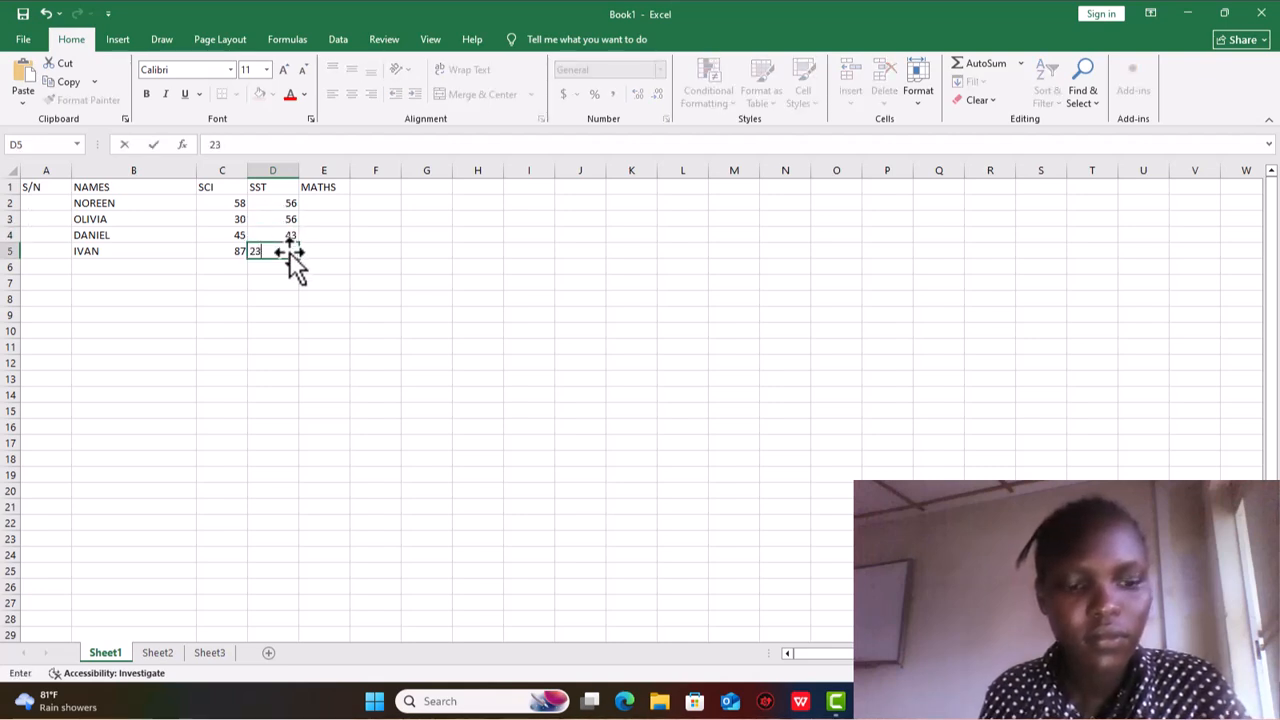
- Enter the MATHS marks 34, 56, 24 and 89 in cells E2 to E5
{"action": "left_click", "coordinate": [320, 205]}
{"action": "type", "text": "34"}
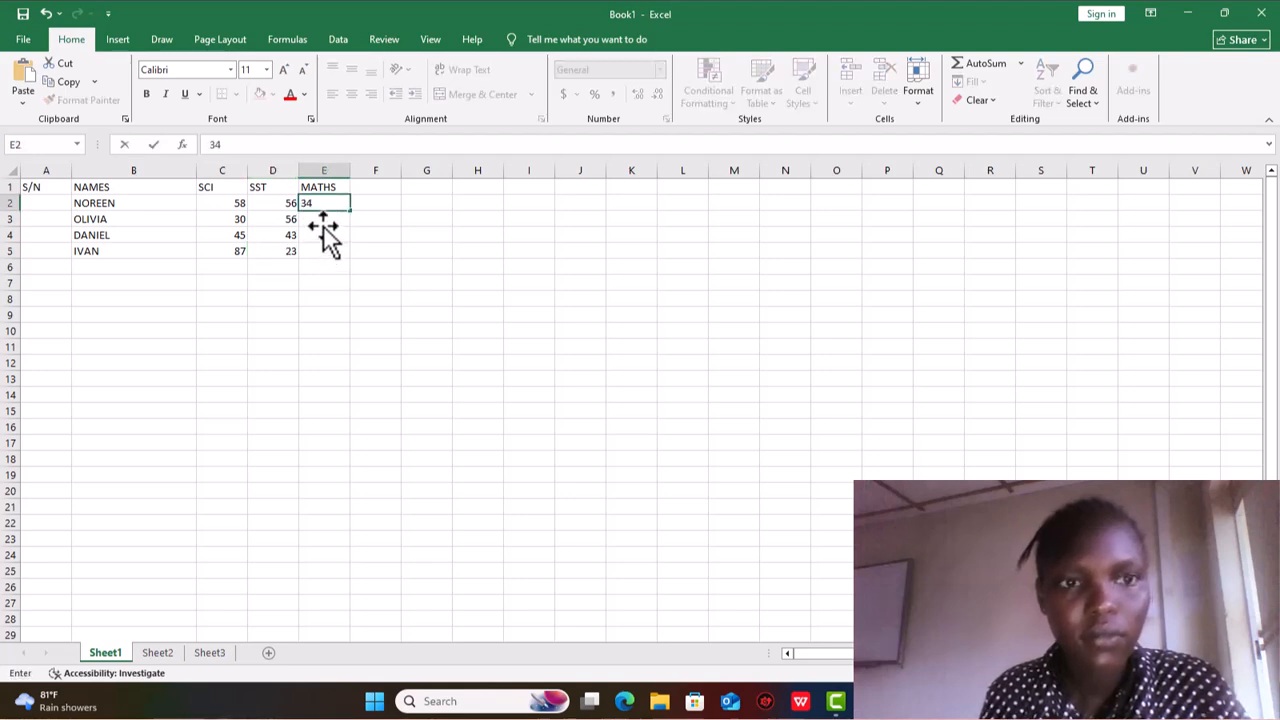
{"action": "left_click", "coordinate": [323, 222]}
{"action": "type", "text": "56"}
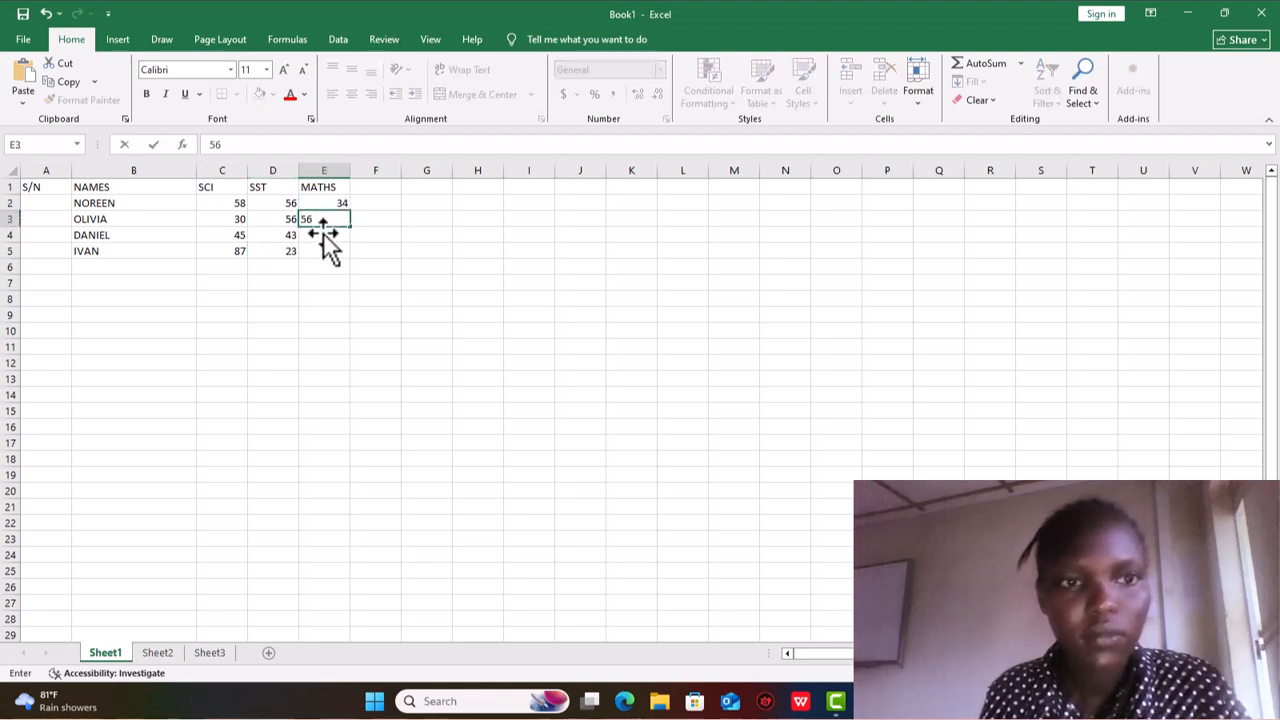
{"action": "left_click", "coordinate": [323, 235]}
{"action": "type", "text": "24"}
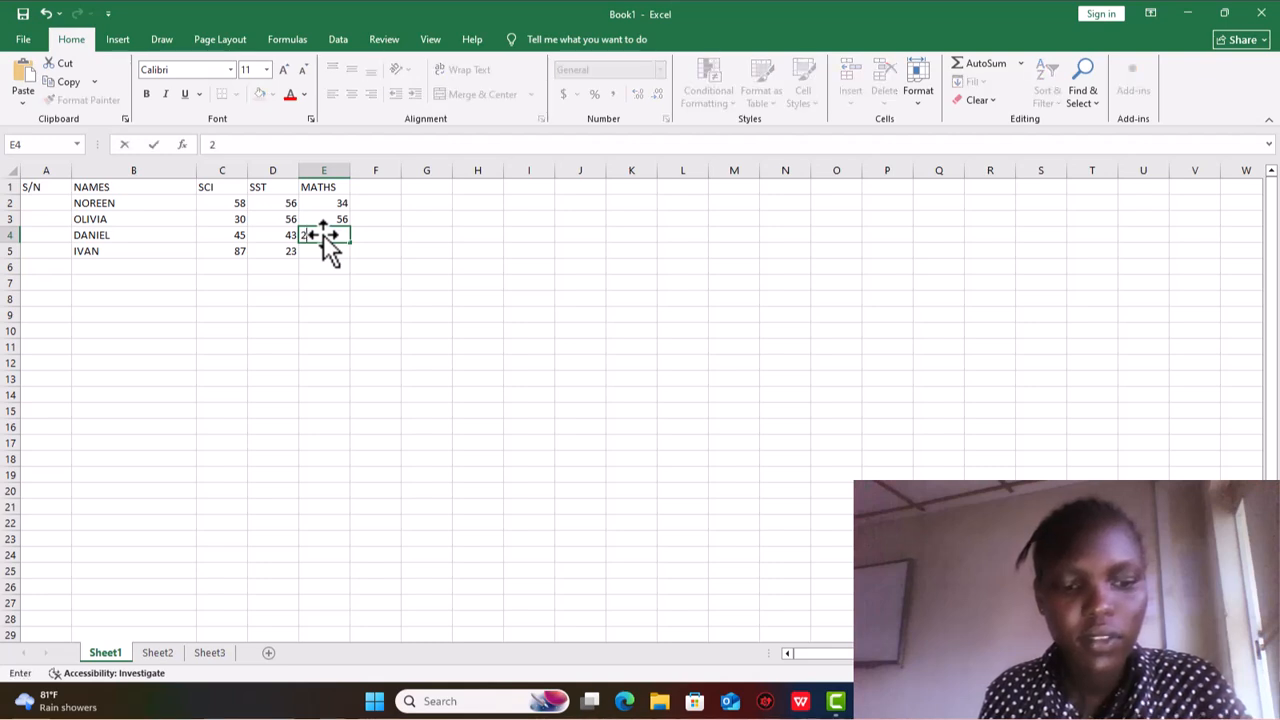
{"action": "left_click", "coordinate": [330, 258]}
{"action": "type", "text": "89"}
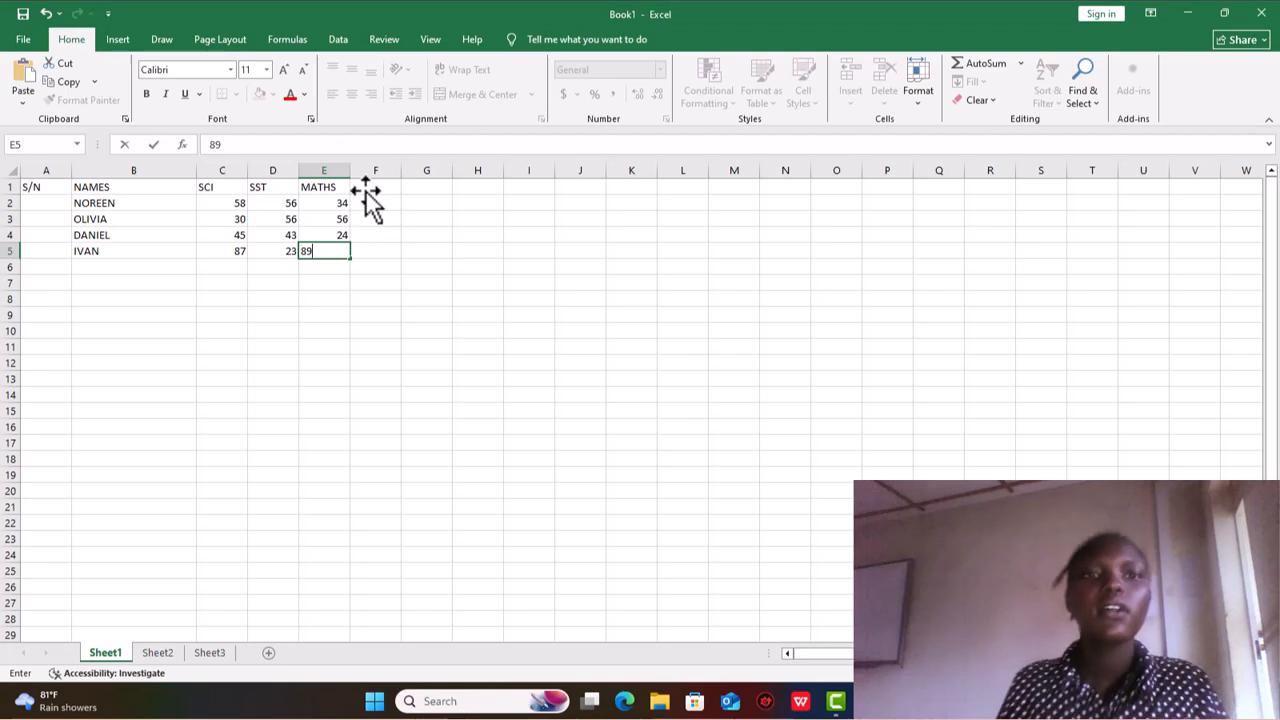
- Add the headings TOTAL in cell F1 and AVERAGE in cell G1
{"action": "left_click", "coordinate": [370, 190]}
{"action": "type", "text": "TOTAL"}
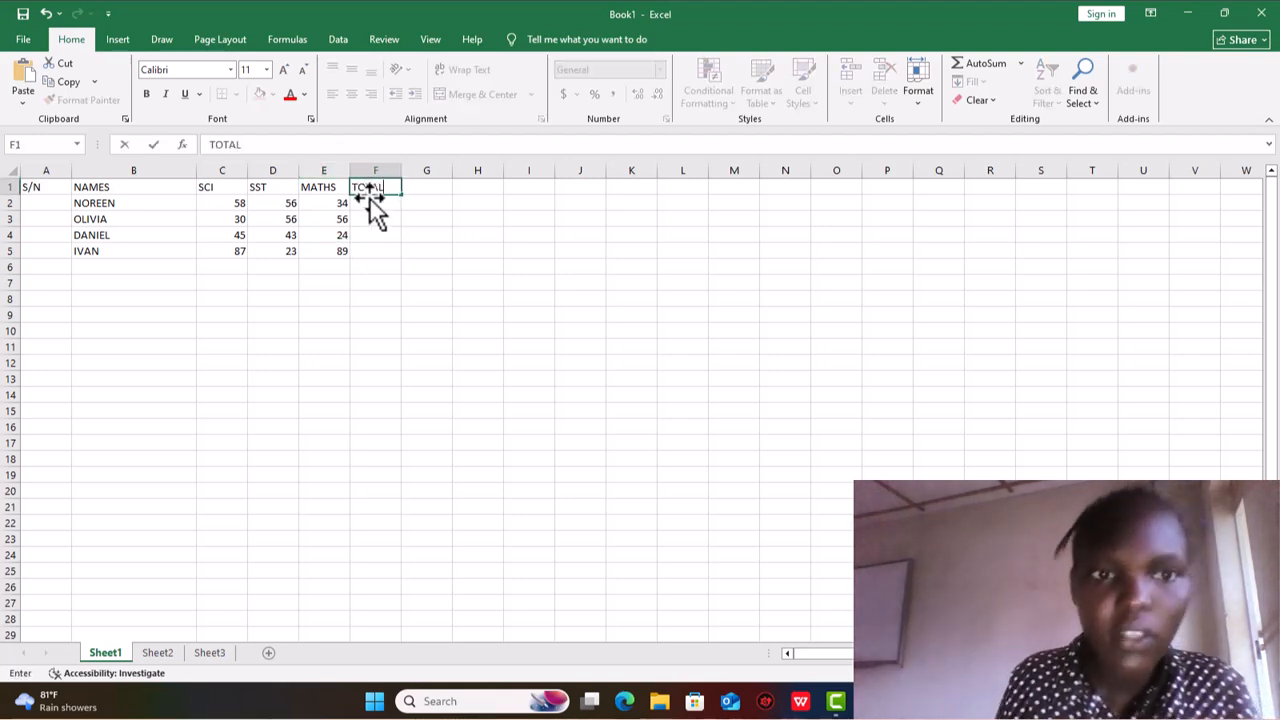
{"action": "left_click", "coordinate": [414, 189]}
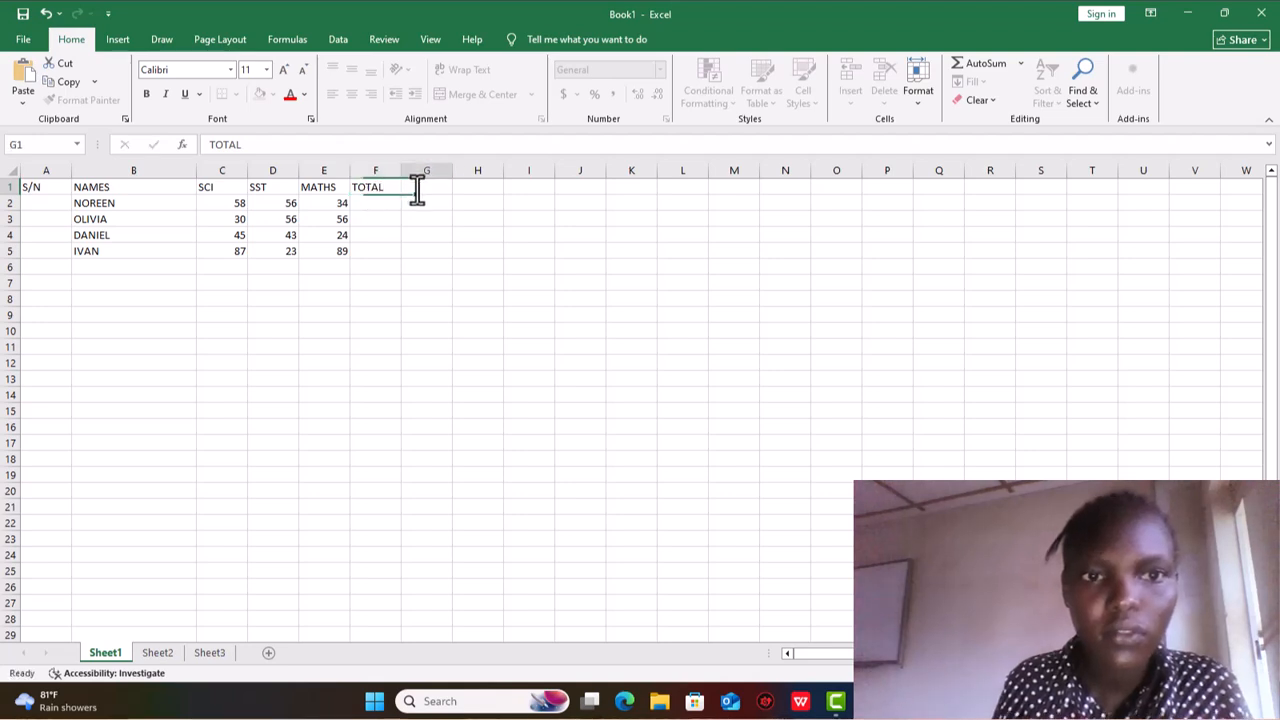
{"action": "type", "text": "AVERAGE"}
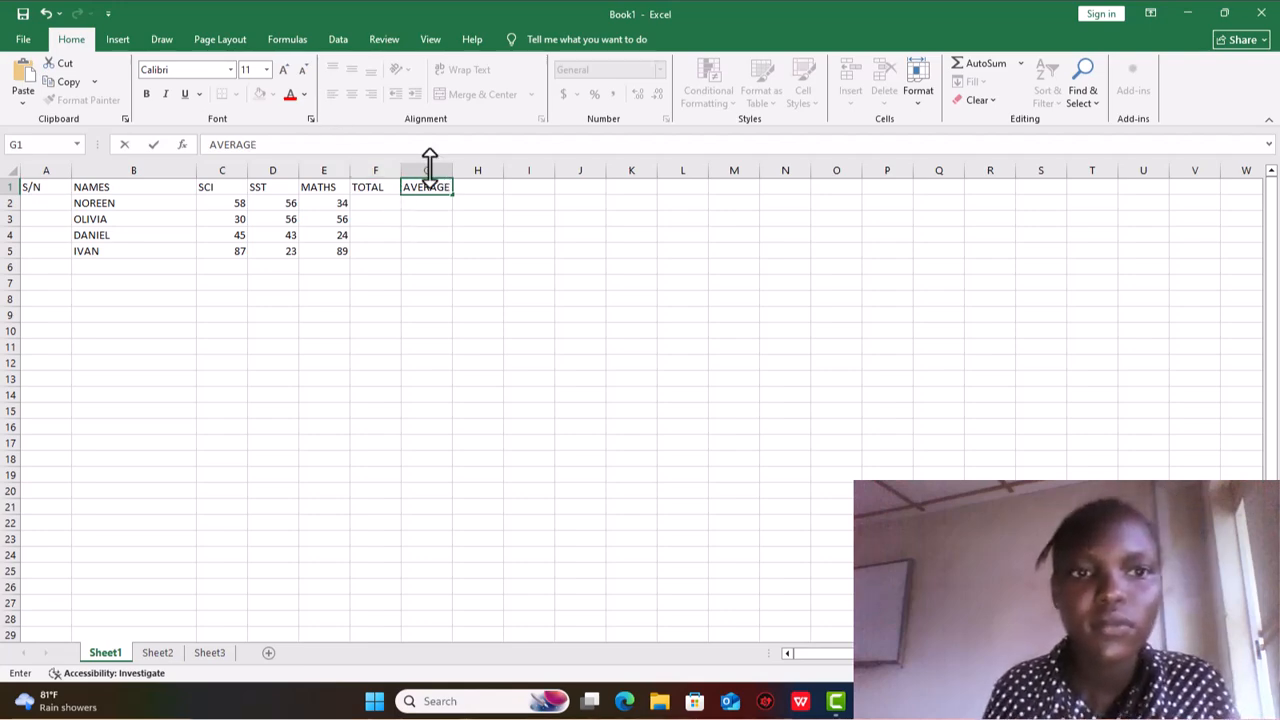
- Total the first student's marks in F2 with =SUM(C2:E2) and fill the formula down to F5
{"action": "left_click", "coordinate": [375, 203]}
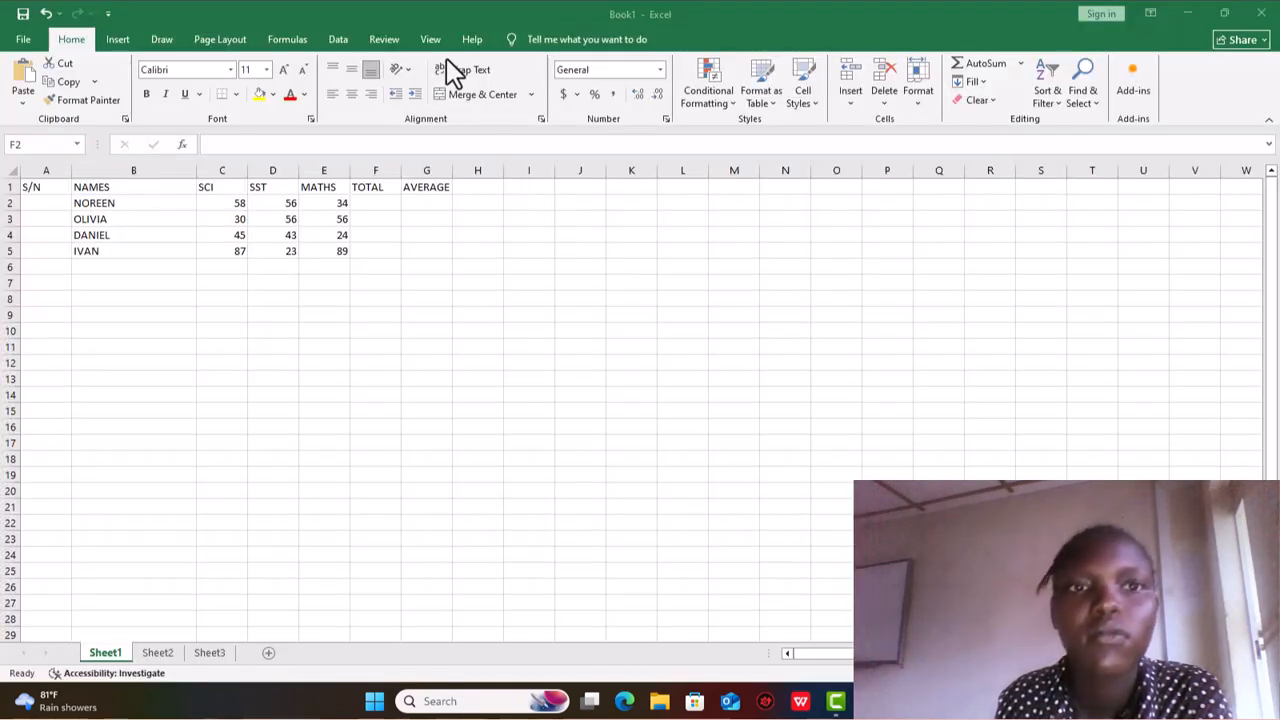
{"action": "type", "text": "="}
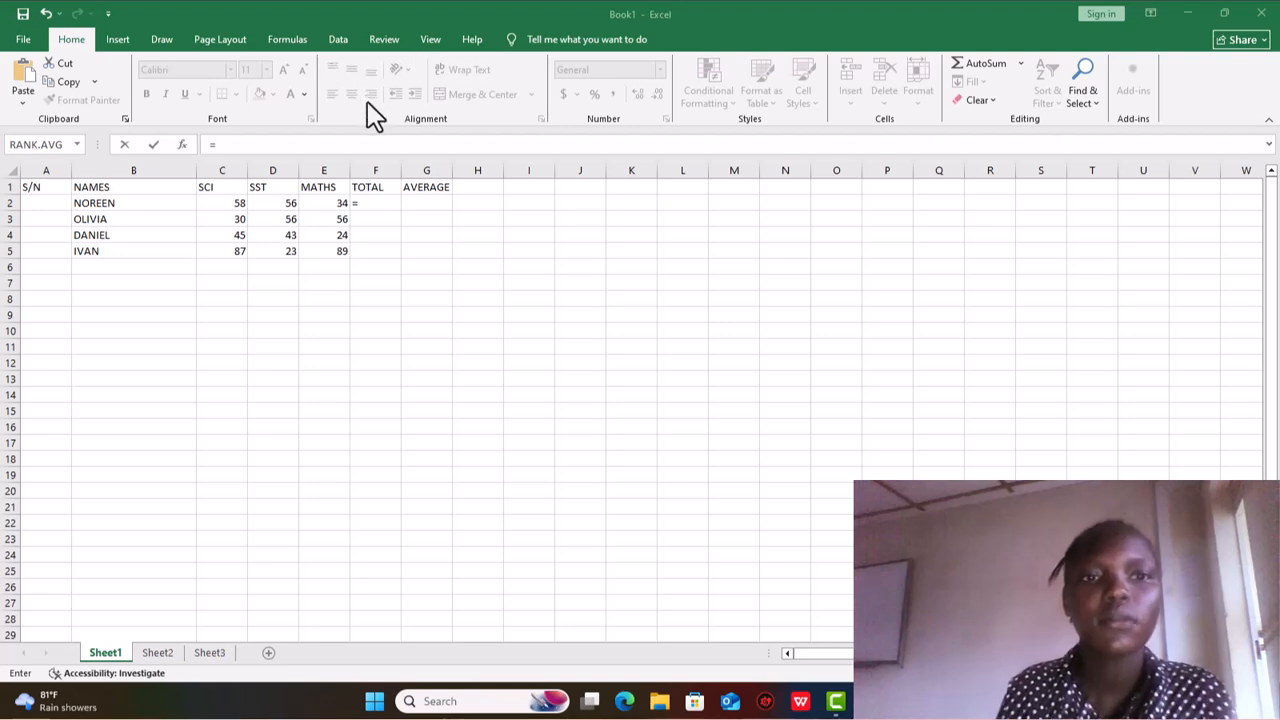
{"action": "left_click", "coordinate": [357, 204]}
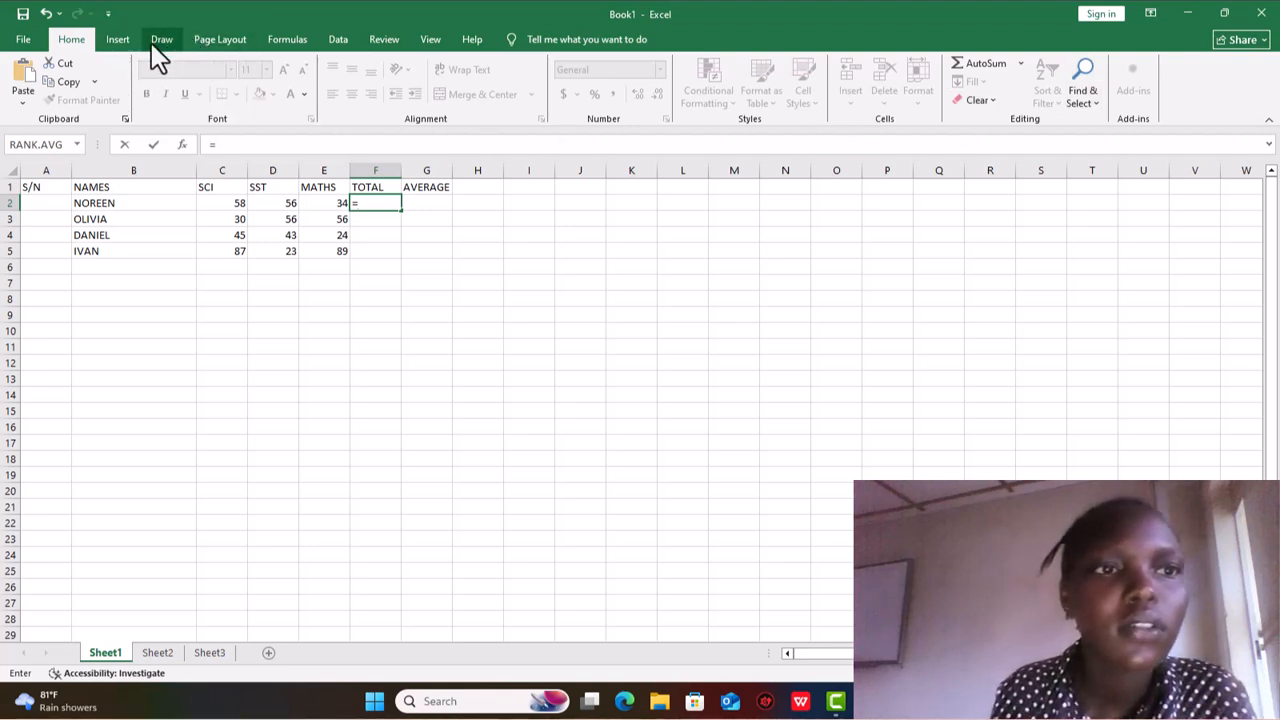
{"action": "left_click", "coordinate": [120, 42]}
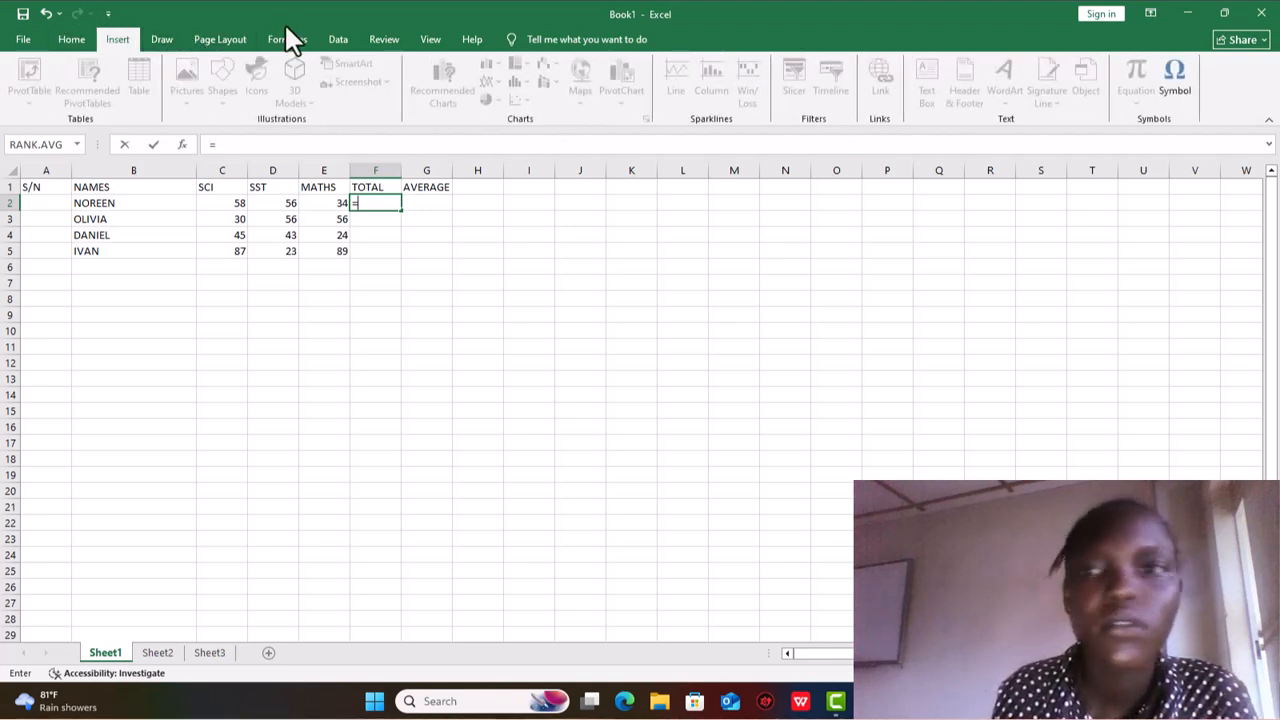
{"action": "left_click", "coordinate": [390, 44]}
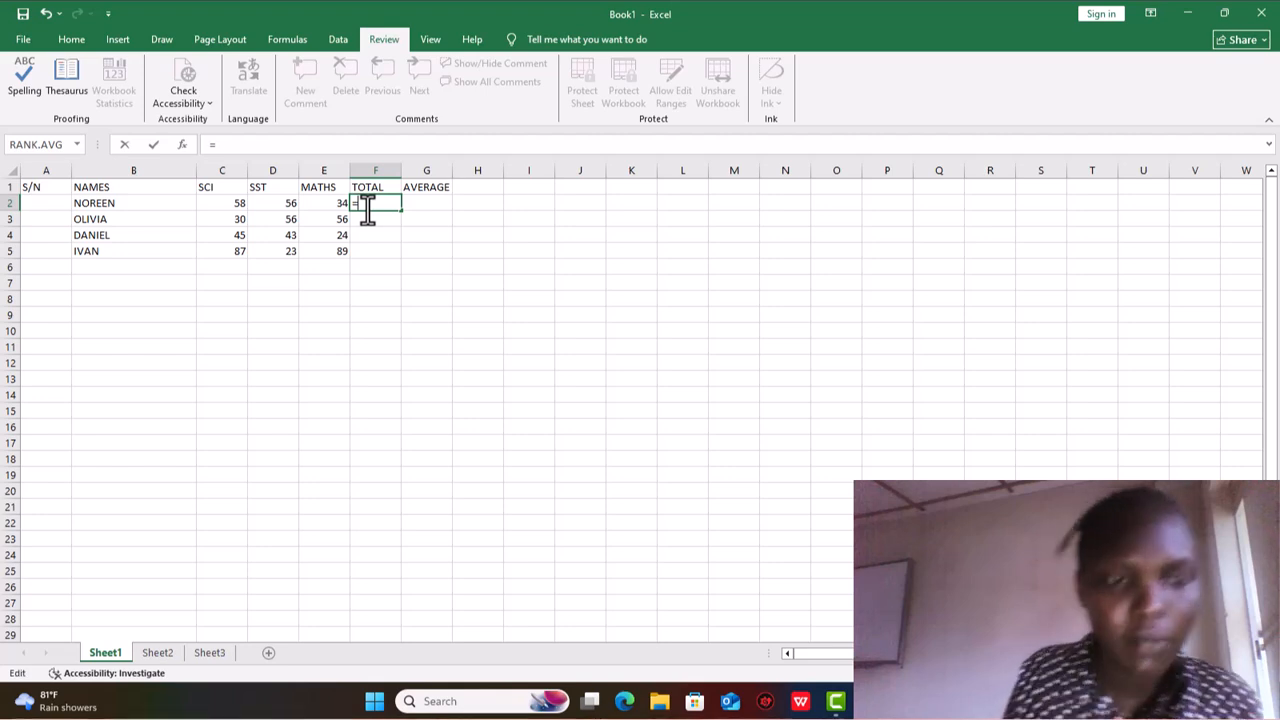
{"action": "type", "text": "S"}
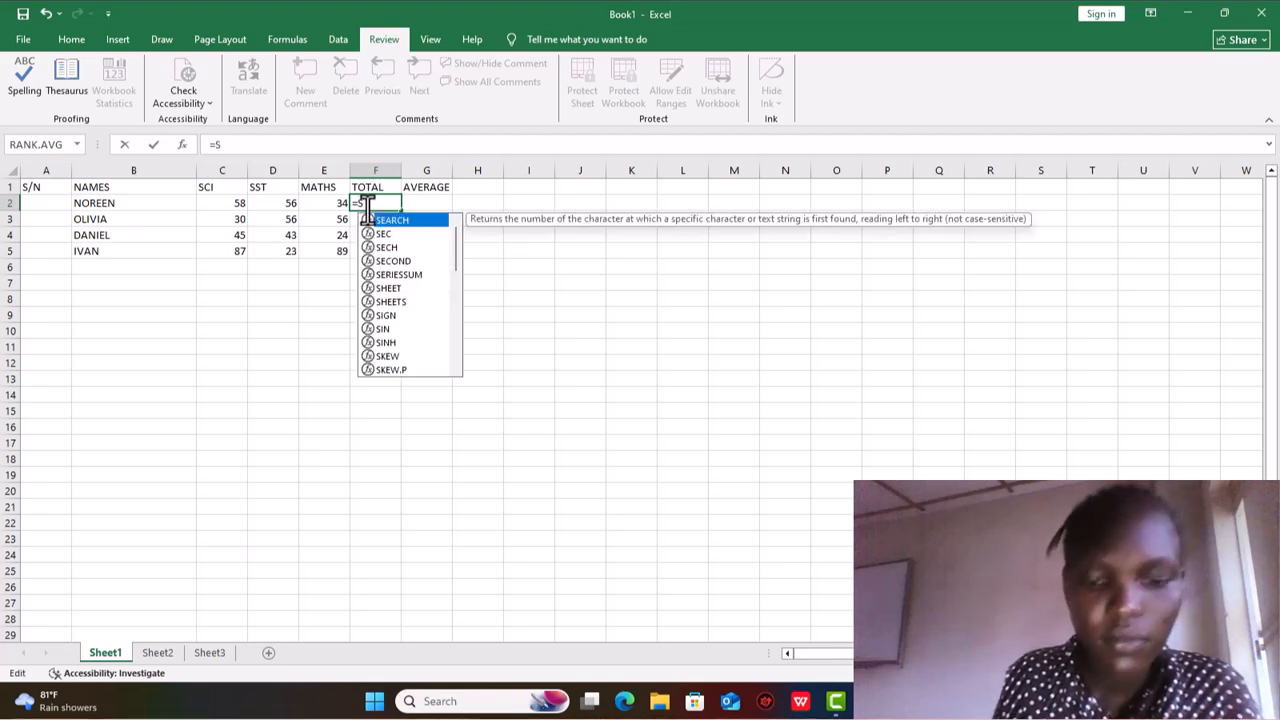
{"action": "type", "text": "UM"}
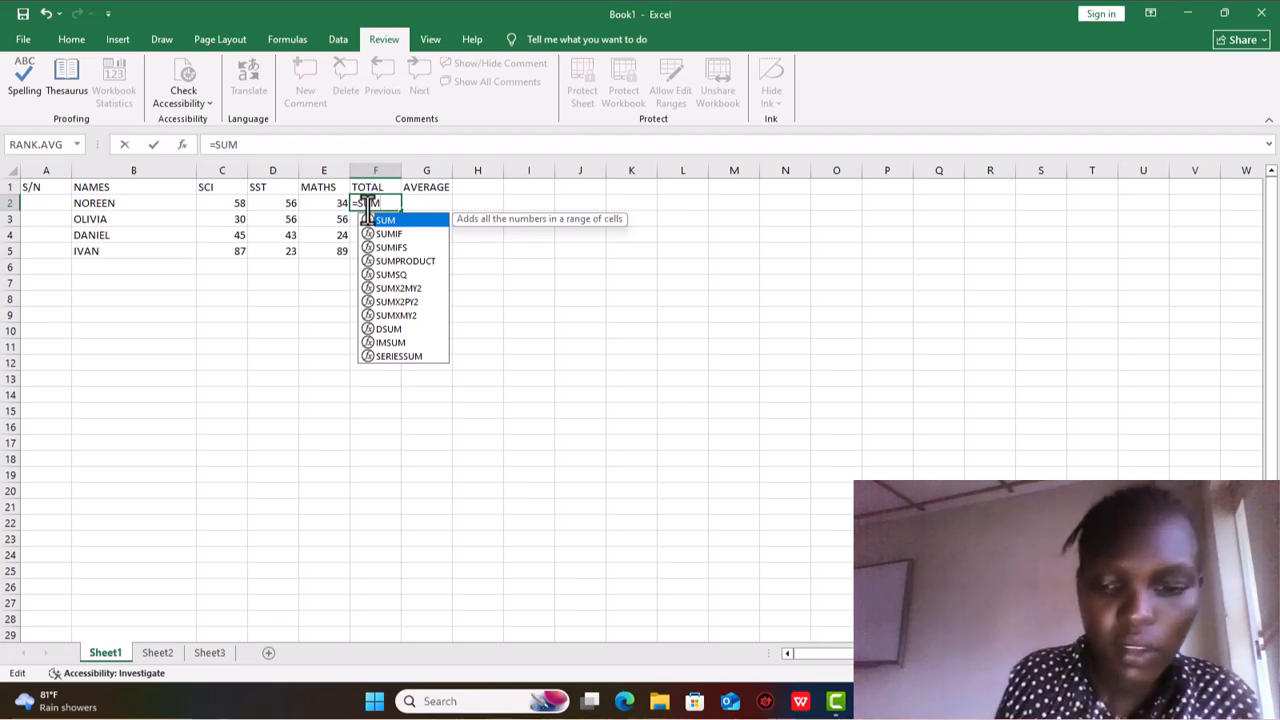
{"action": "type", "text": "("}
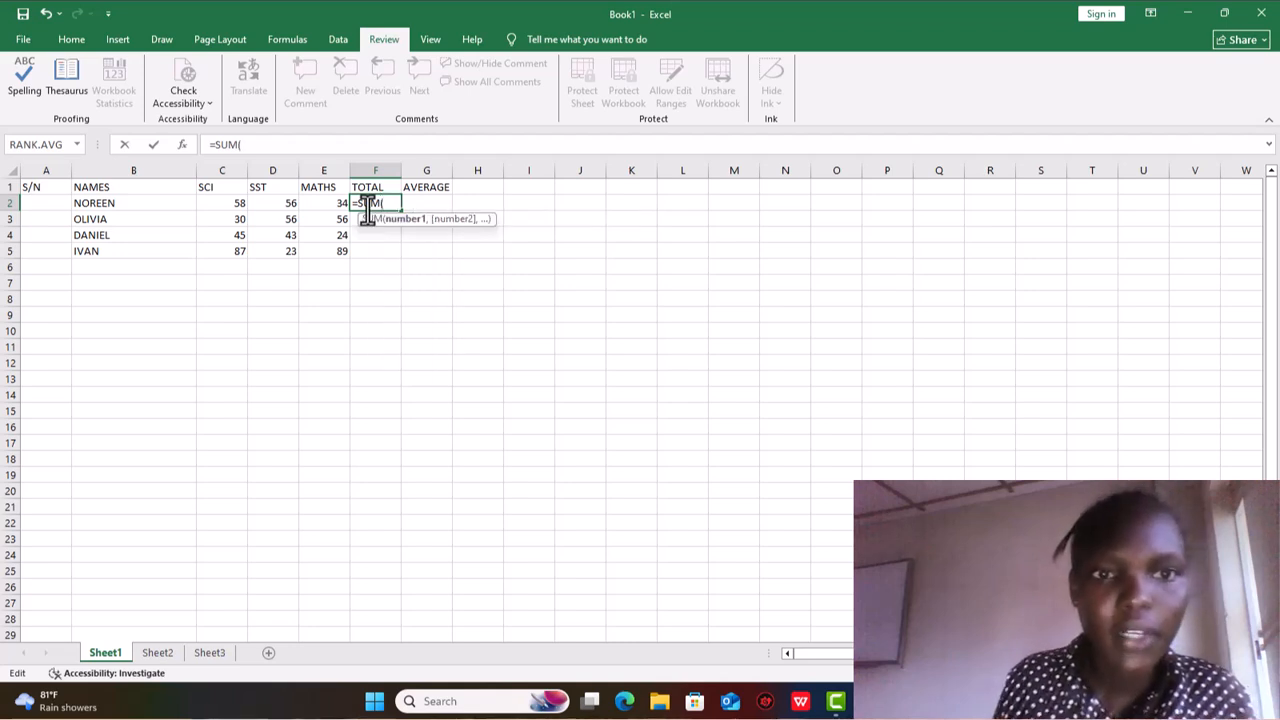
{"action": "left_click", "coordinate": [225, 205]}
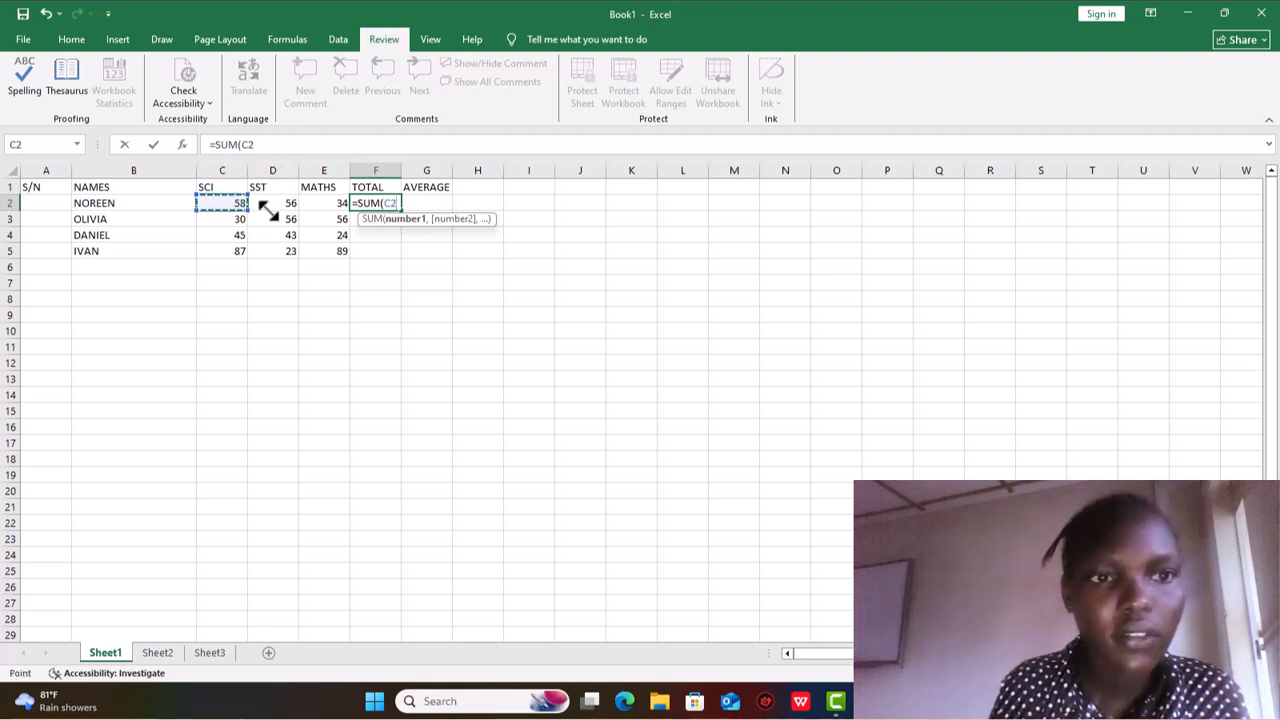
{"action": "left_click_drag", "start_coordinate": [237, 206], "coordinate": [340, 205]}
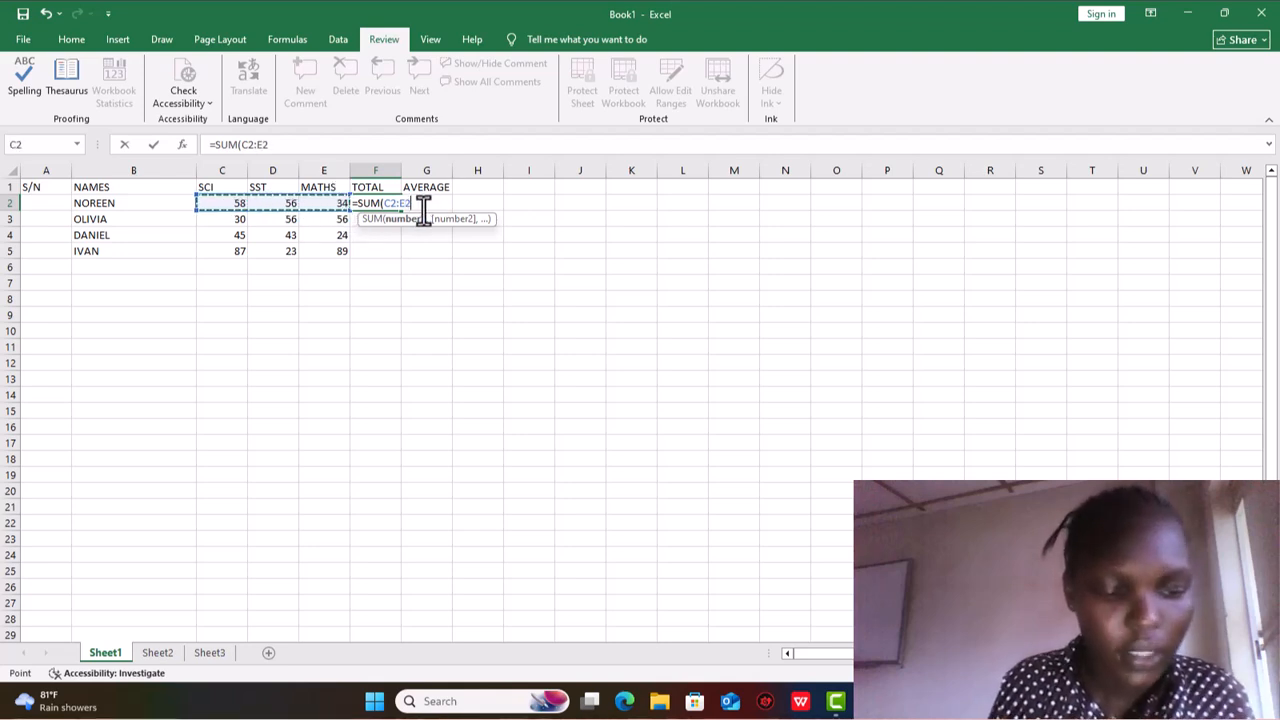
{"action": "type", "text": ")"}
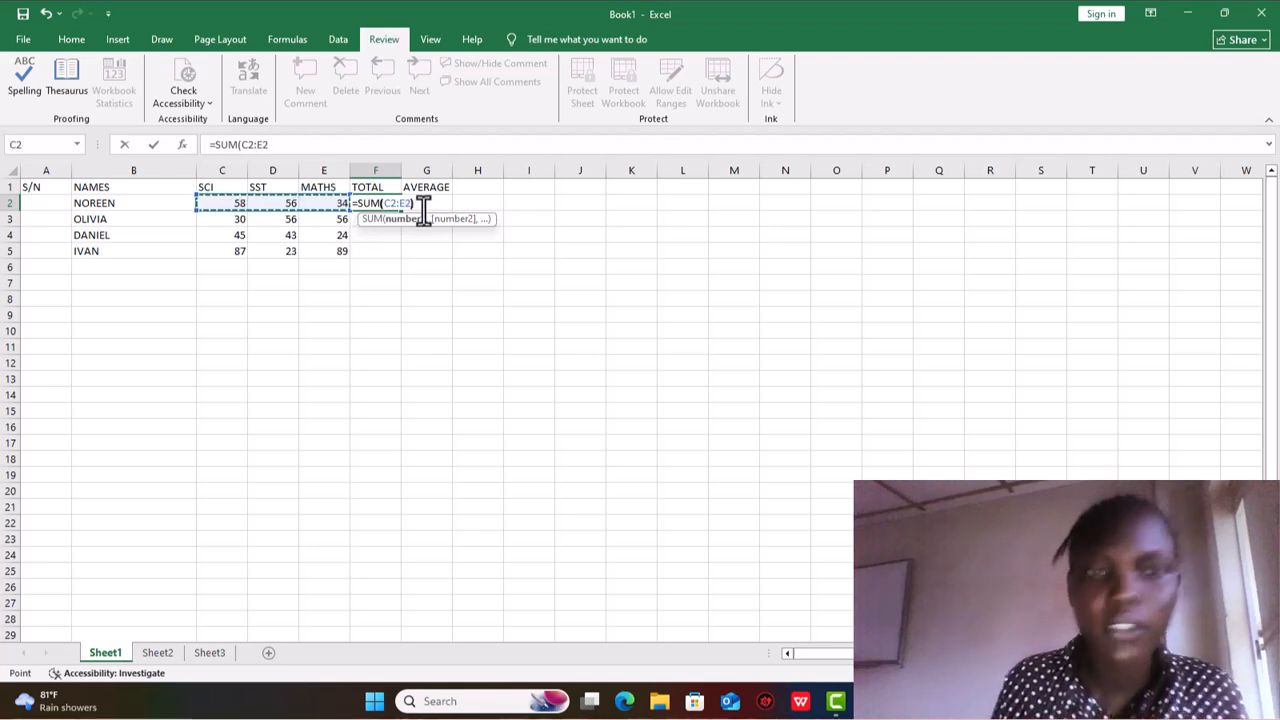
{"action": "key", "text": "Return"}
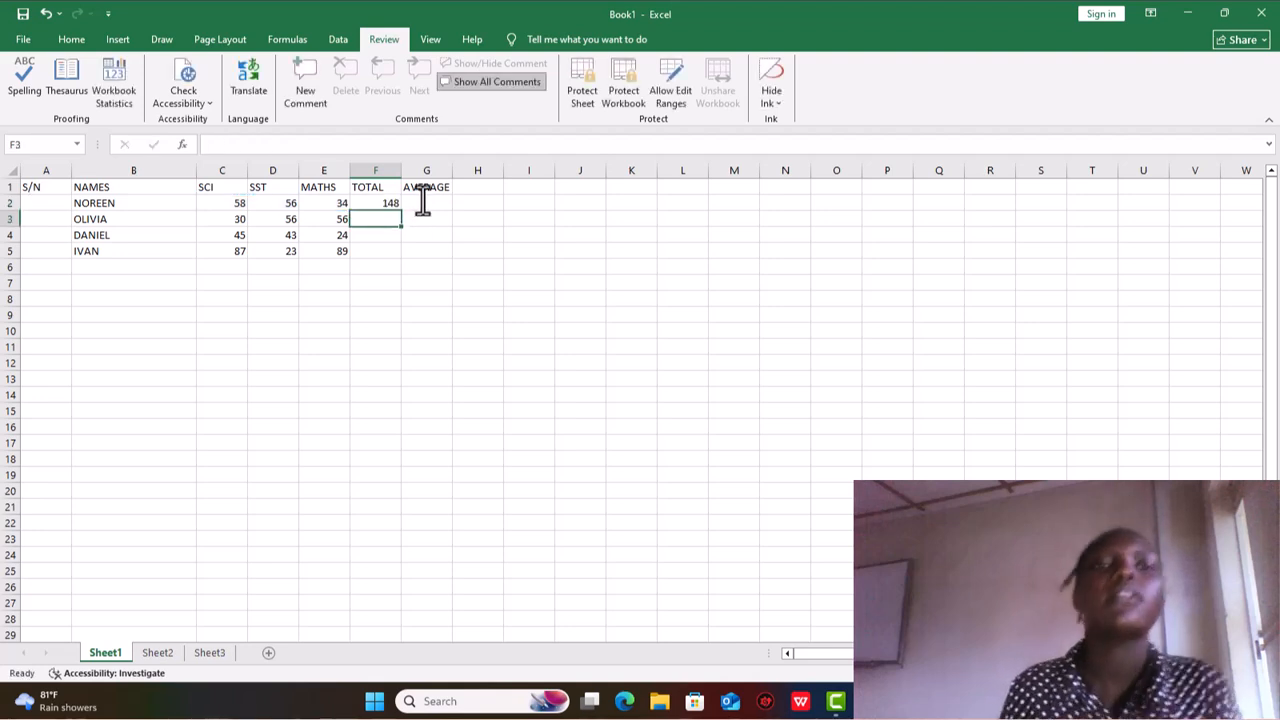
{"action": "left_click", "coordinate": [378, 204]}
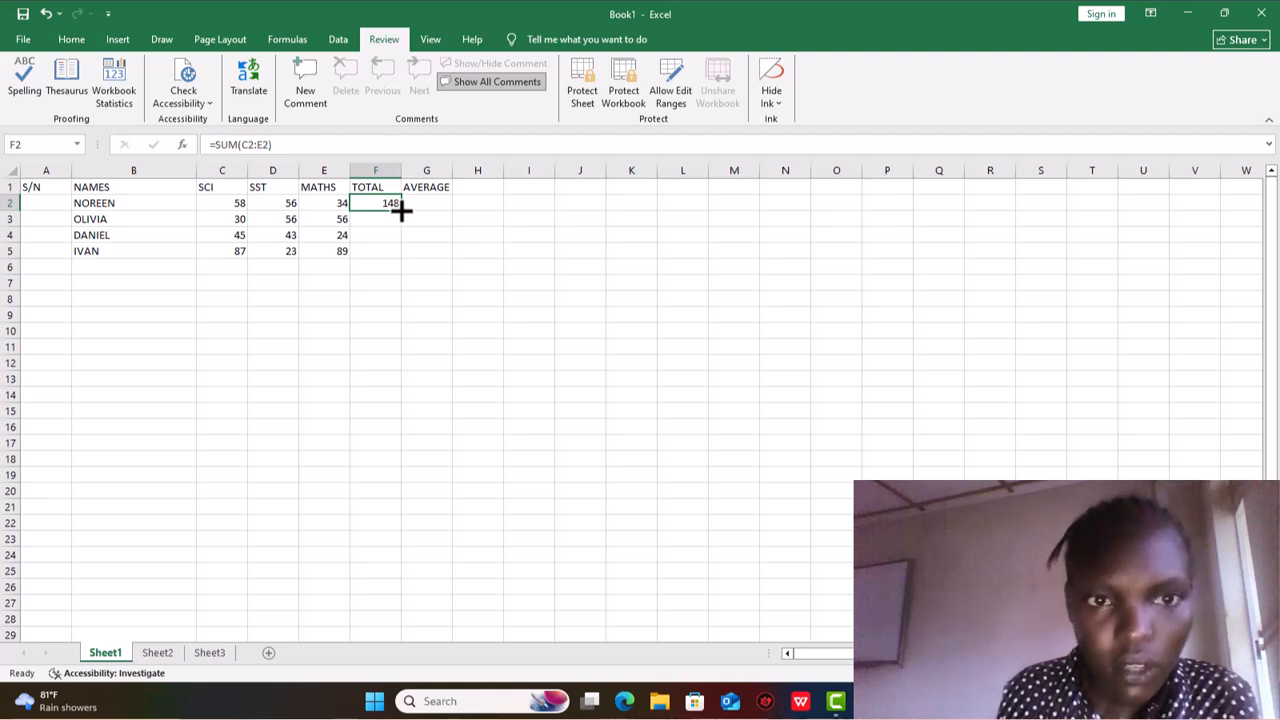
{"action": "left_click_drag", "start_coordinate": [401, 209], "coordinate": [409, 258]}
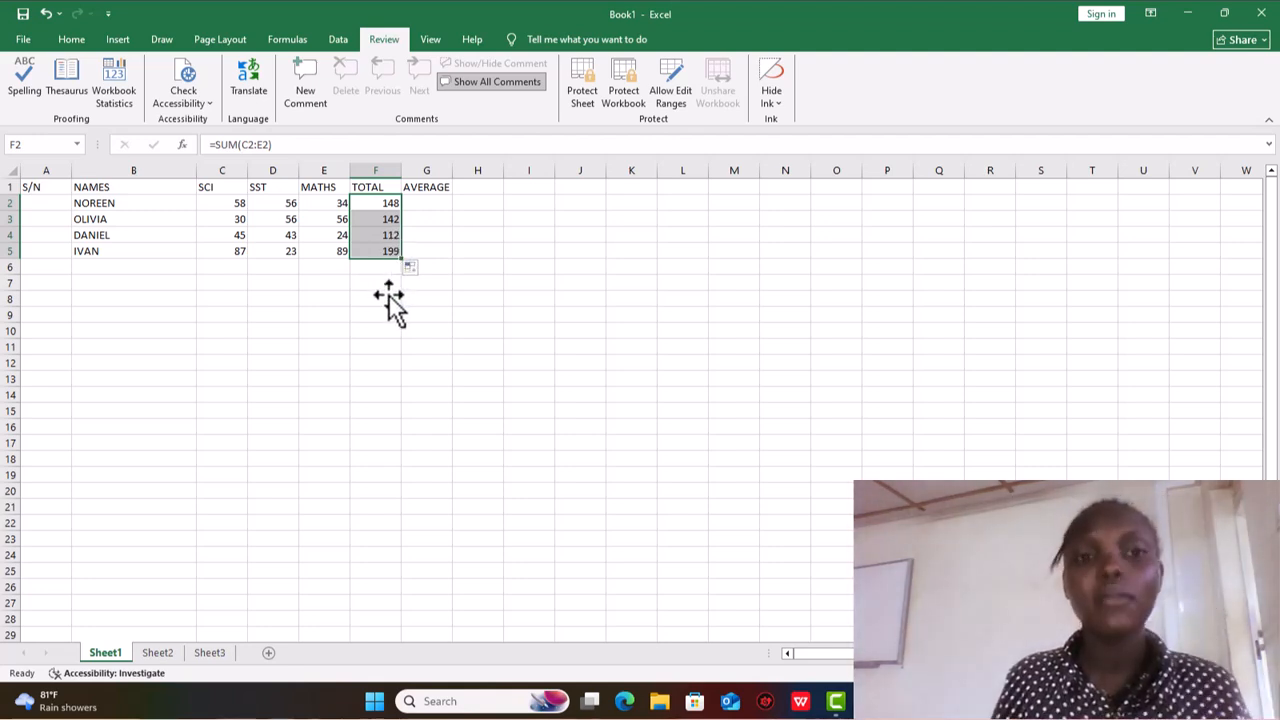
{"action": "left_click", "coordinate": [421, 200]}
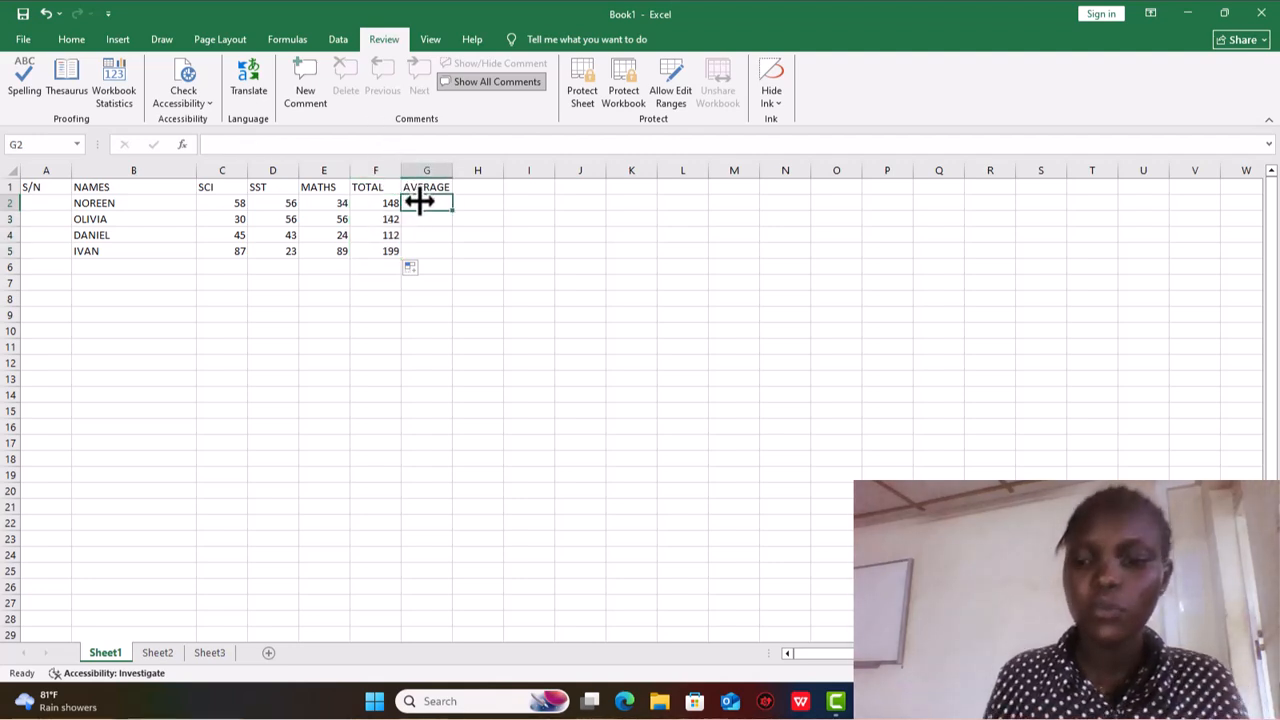
{"action": "type", "text": "="}
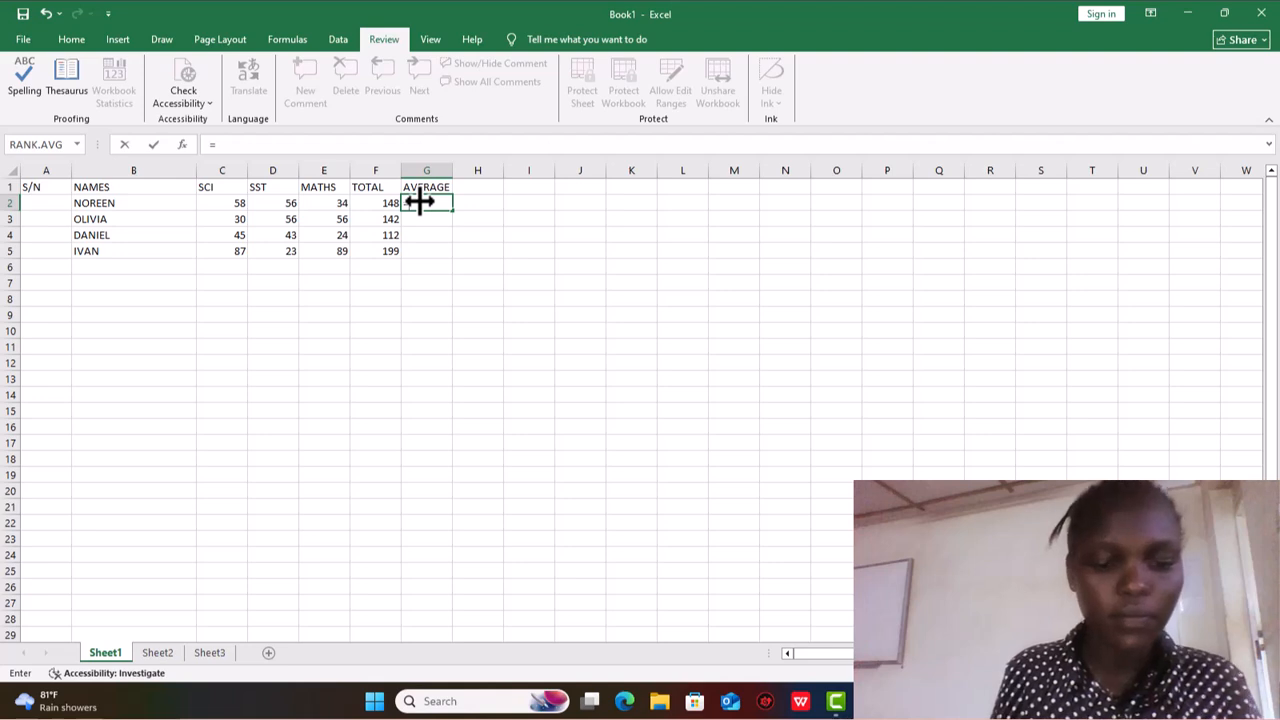
{"action": "type", "text": "AVER"}
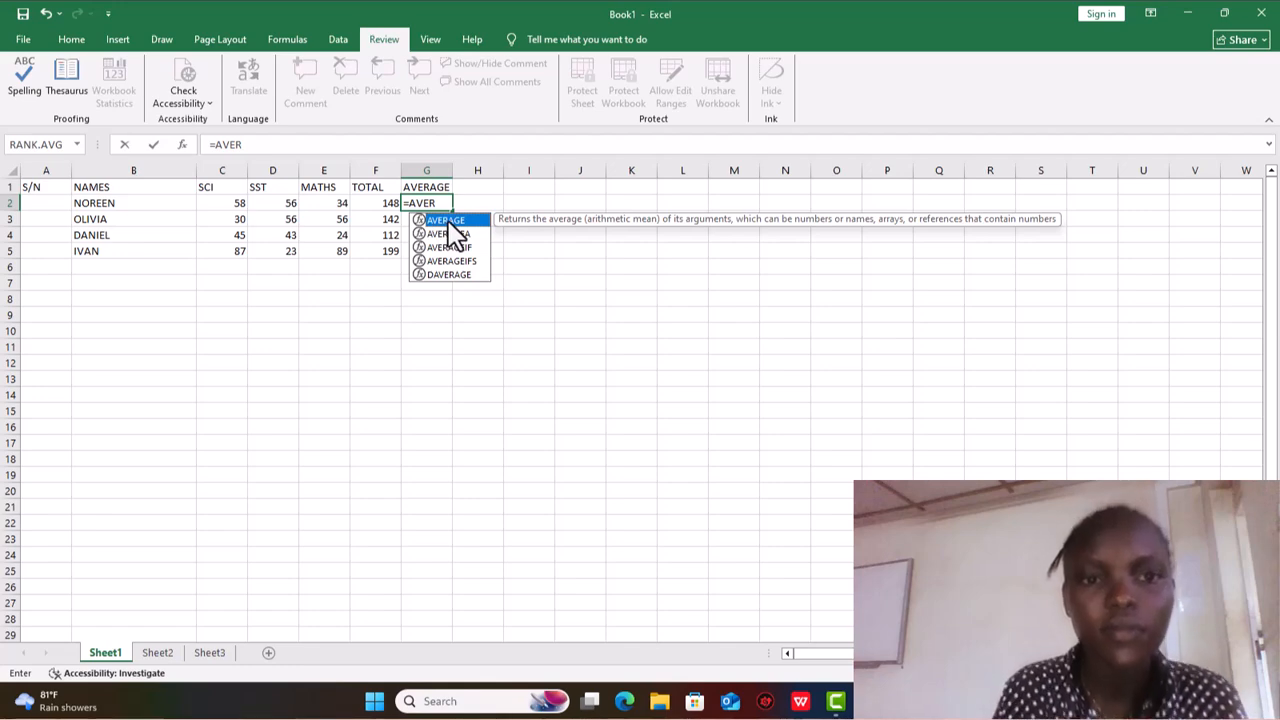
{"action": "left_click", "coordinate": [449, 234]}
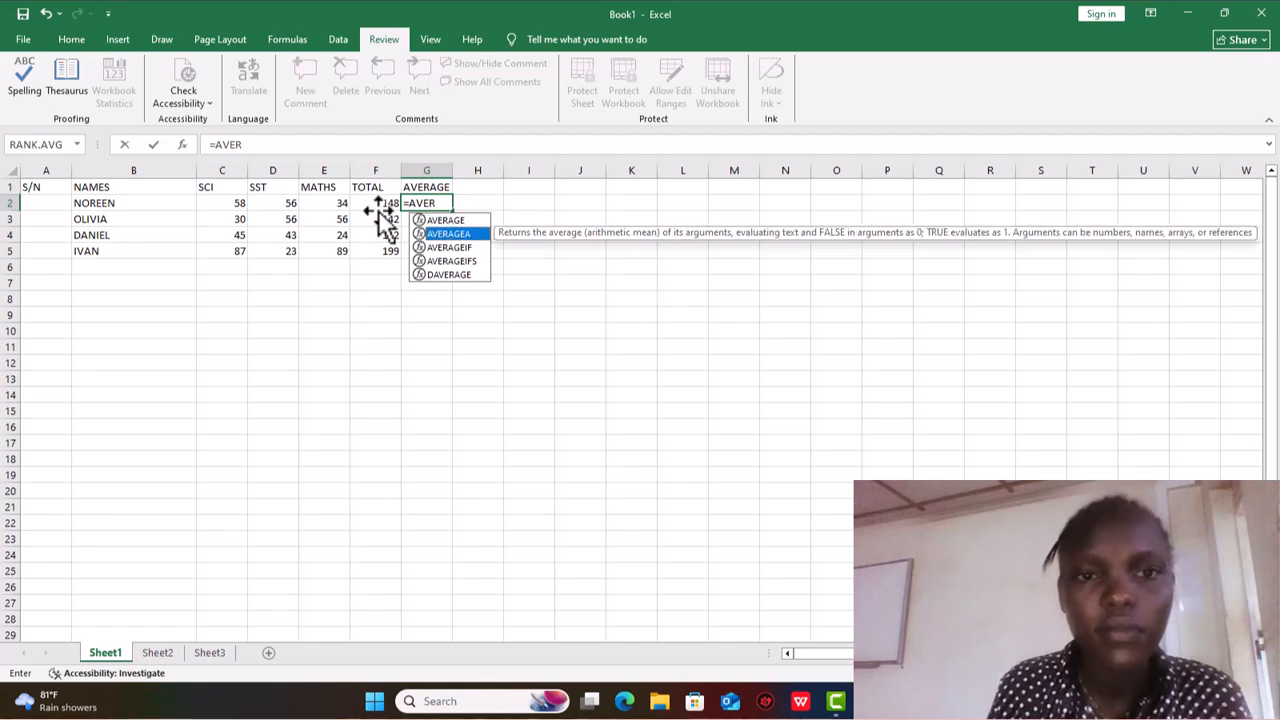
{"action": "left_click", "coordinate": [236, 204]}
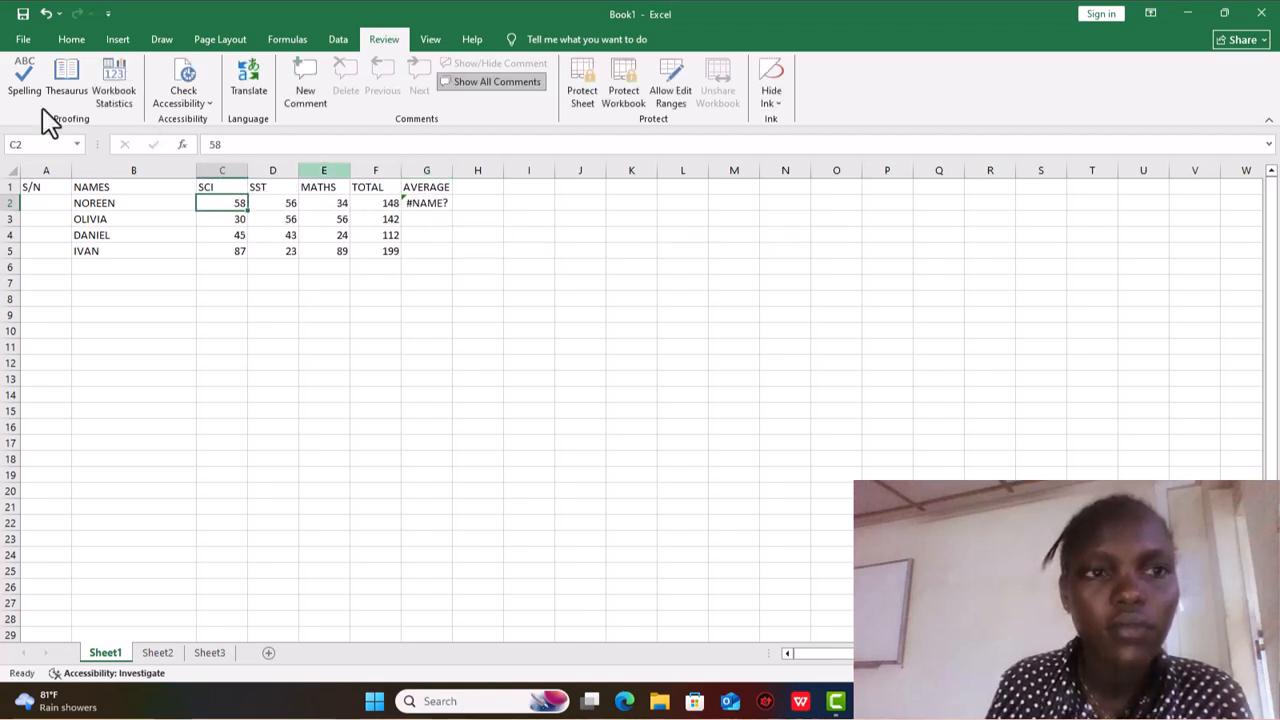
{"action": "left_click", "coordinate": [47, 14]}
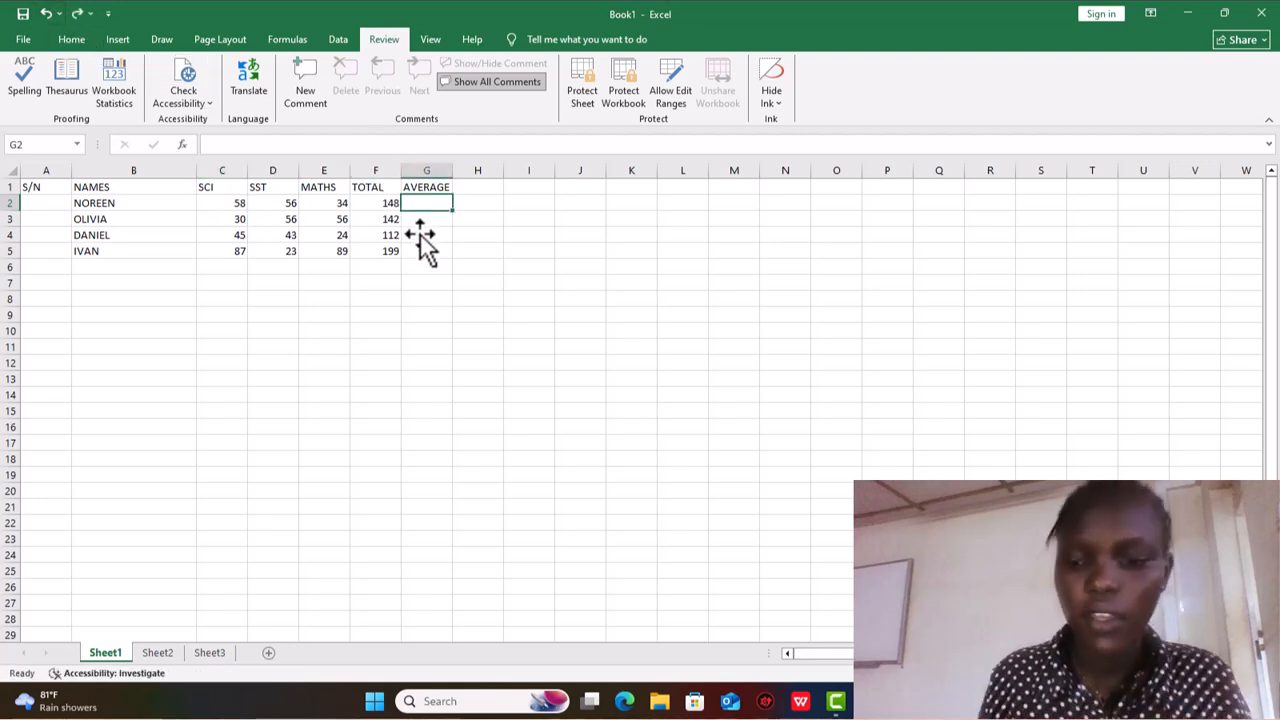
- Average the first student's marks in G2 with =AVERAGE(C2:E2) and fill the formula down to G5
{"action": "type", "text": "="}
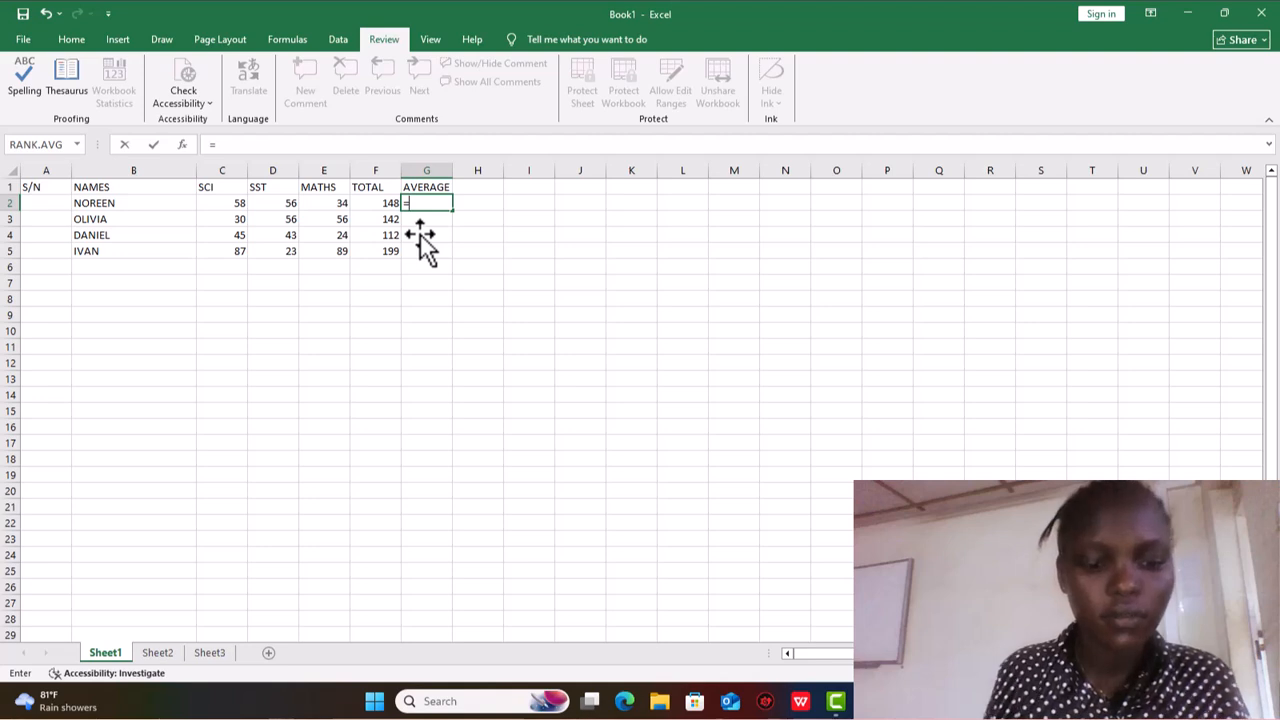
{"action": "type", "text": "AVER"}
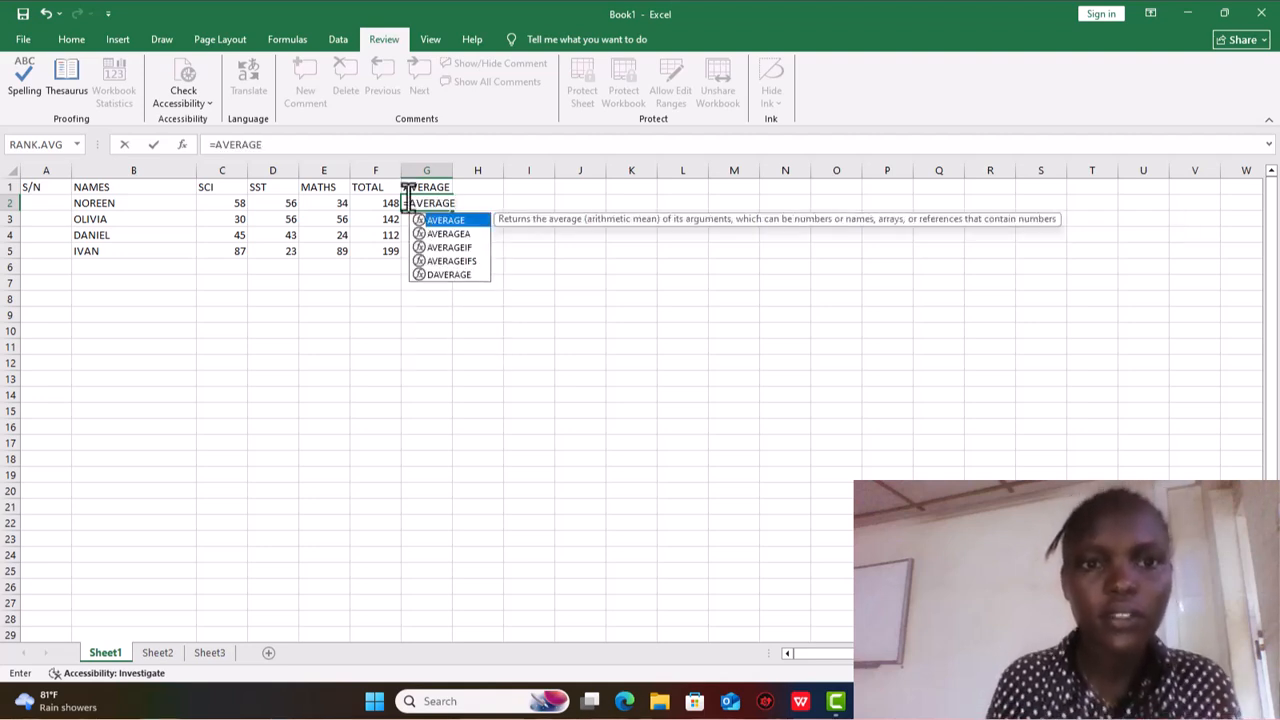
{"action": "type", "text": "AGE"}
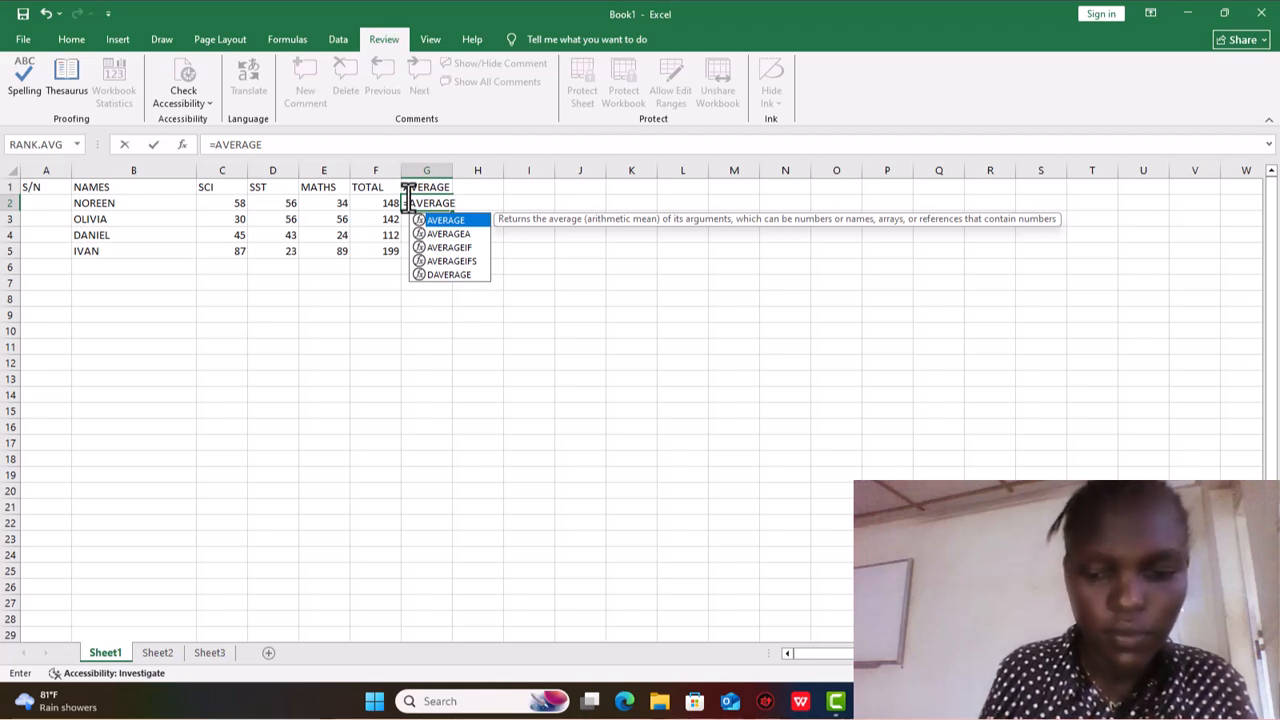
{"action": "type", "text": "("}
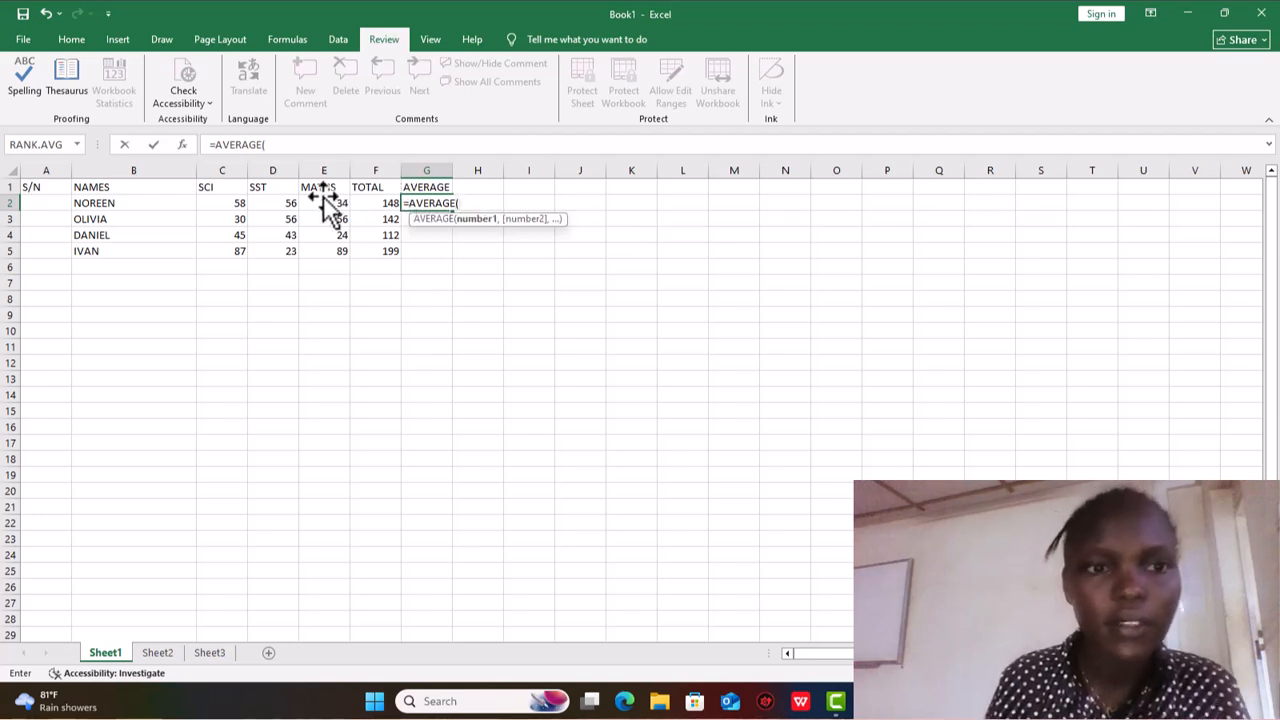
{"action": "left_click_drag", "start_coordinate": [236, 206], "coordinate": [344, 206]}
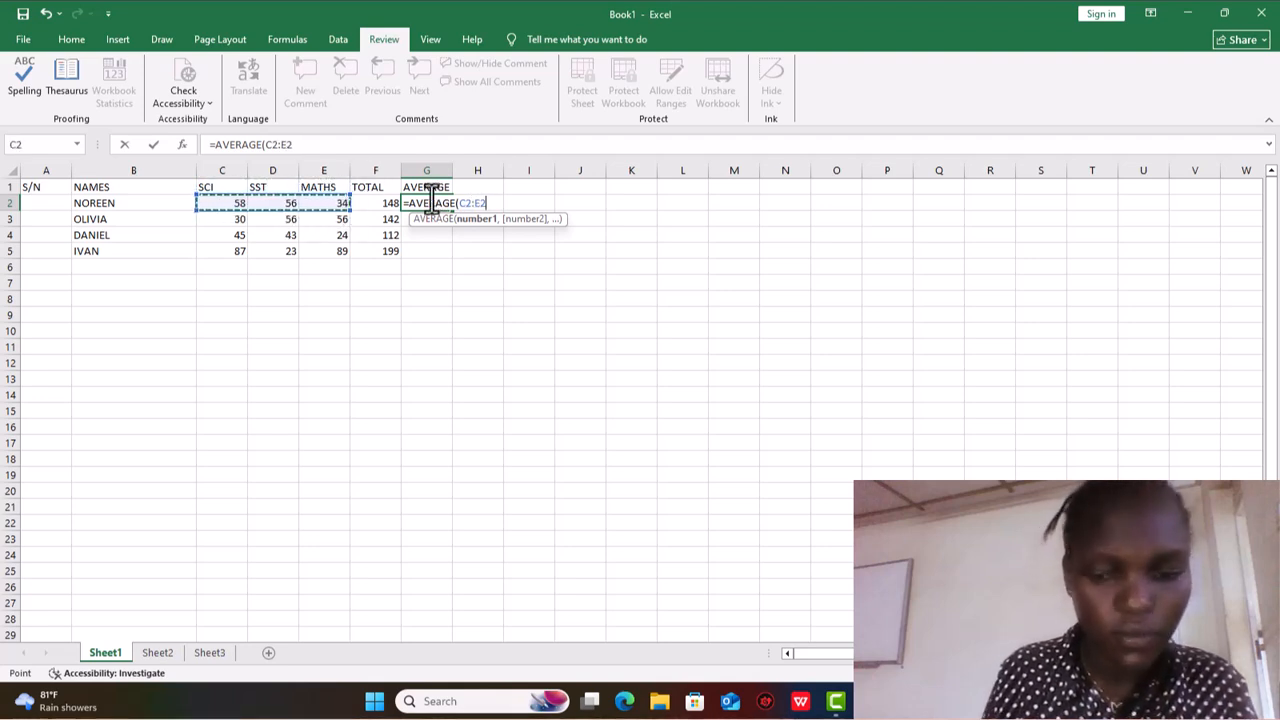
{"action": "type", "text": ")"}
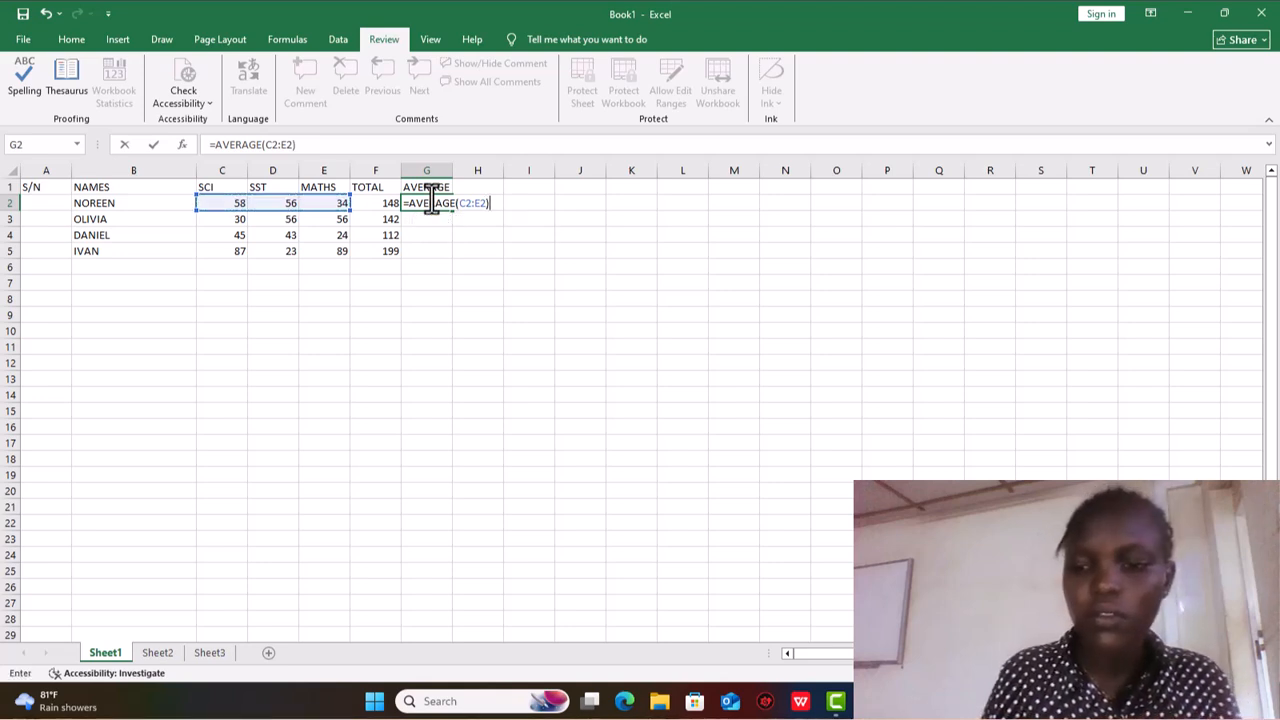
{"action": "key", "text": "Return"}
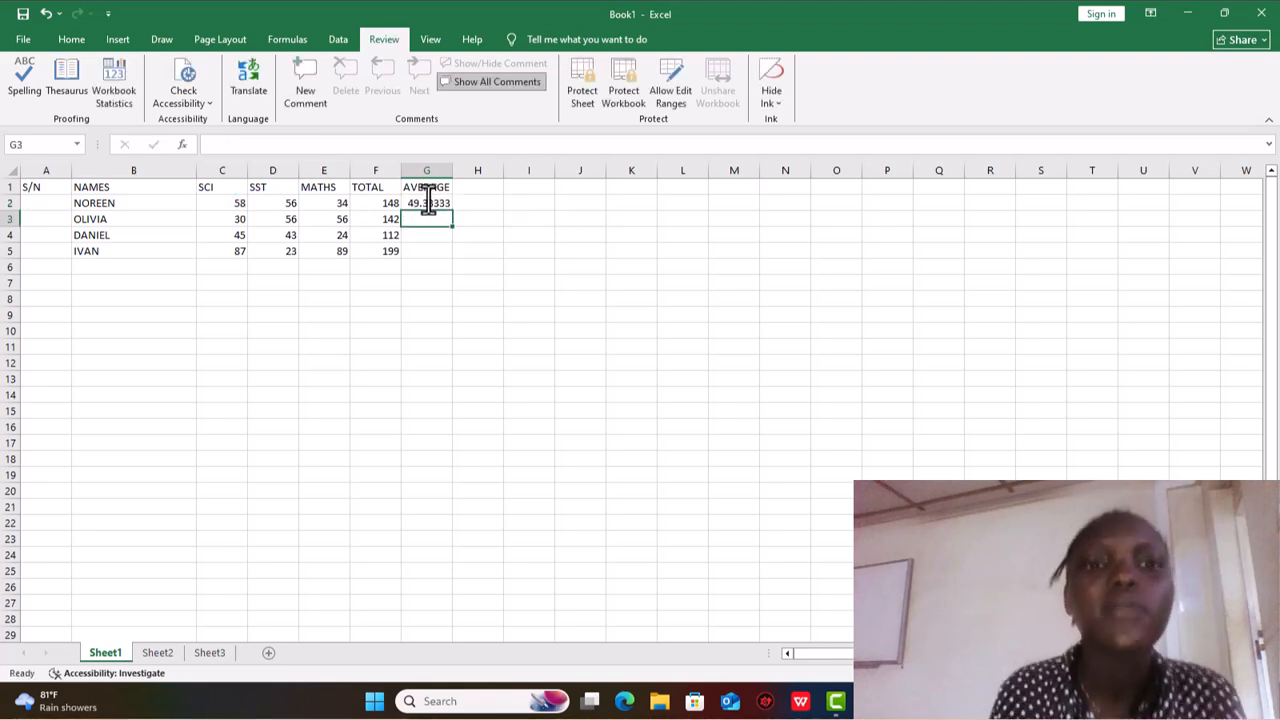
{"action": "left_click", "coordinate": [430, 203]}
{"action": "left_click_drag", "start_coordinate": [453, 207], "coordinate": [455, 268]}
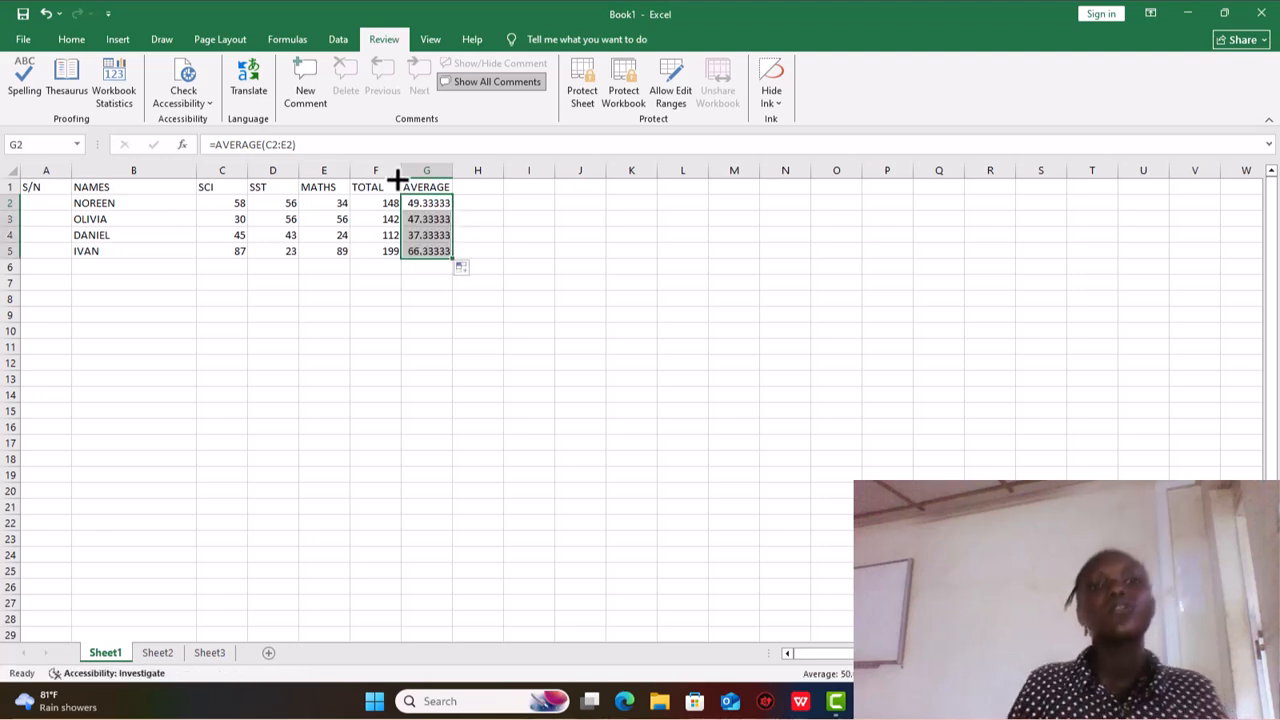
- Enter the label MAXIMUM in cell A7 below the marks table
{"action": "left_click", "coordinate": [306, 43]}
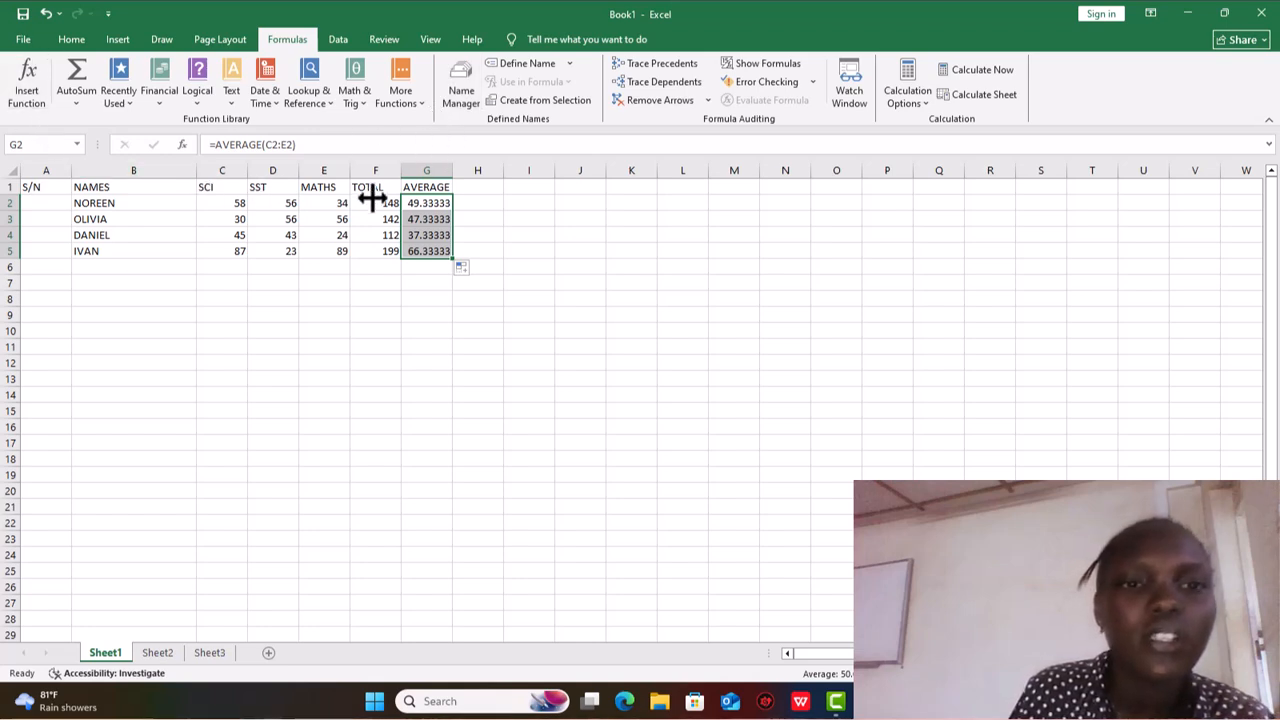
{"action": "left_click", "coordinate": [48, 284]}
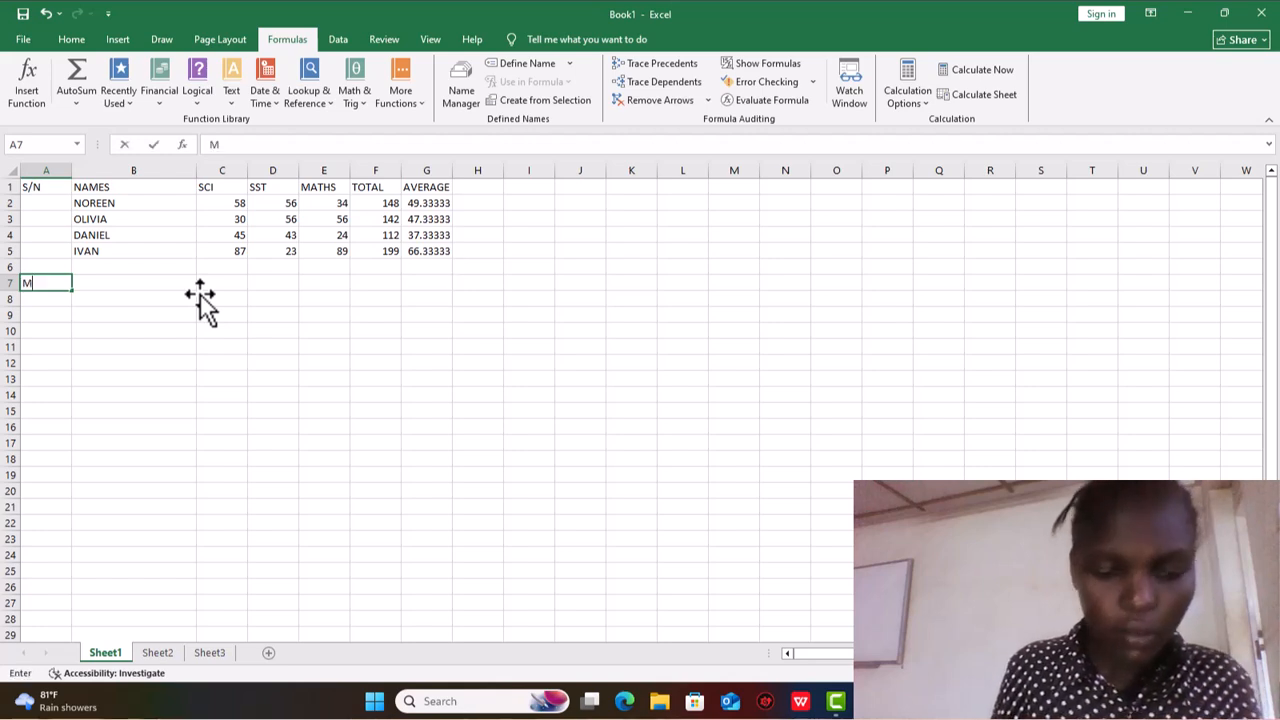
{"action": "type", "text": "MAXIMU"}
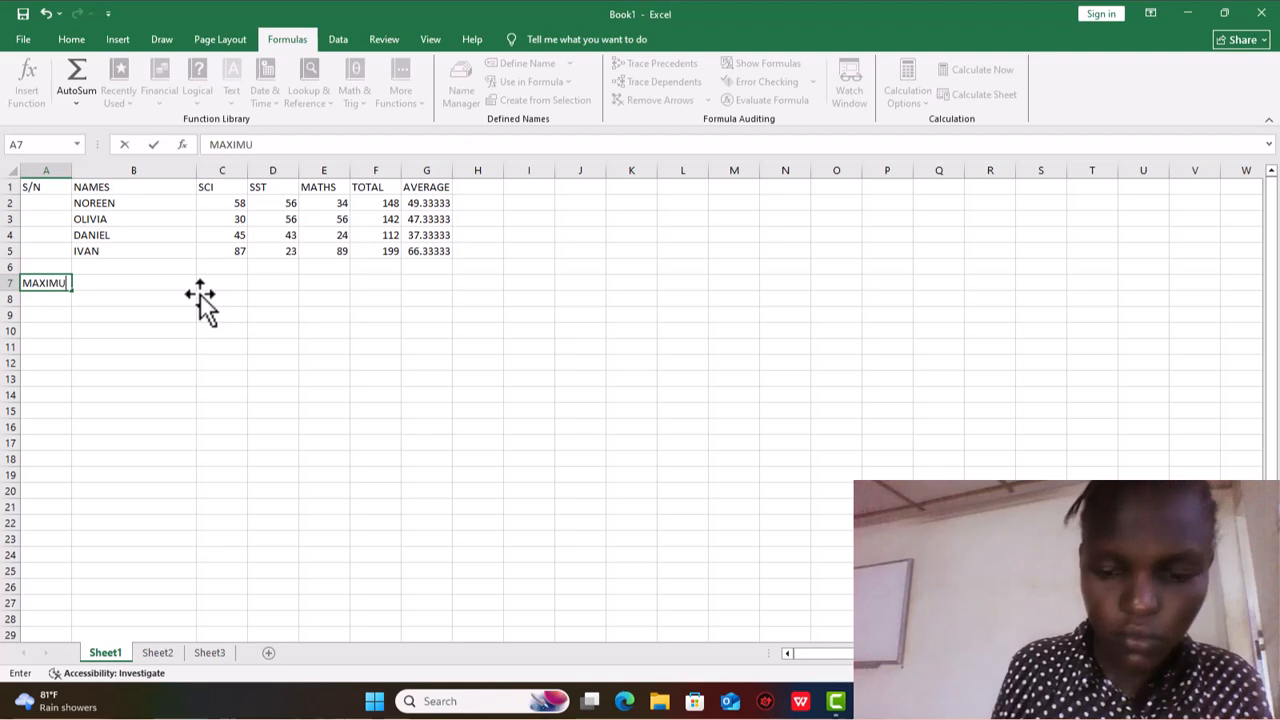
{"action": "type", "text": "M"}
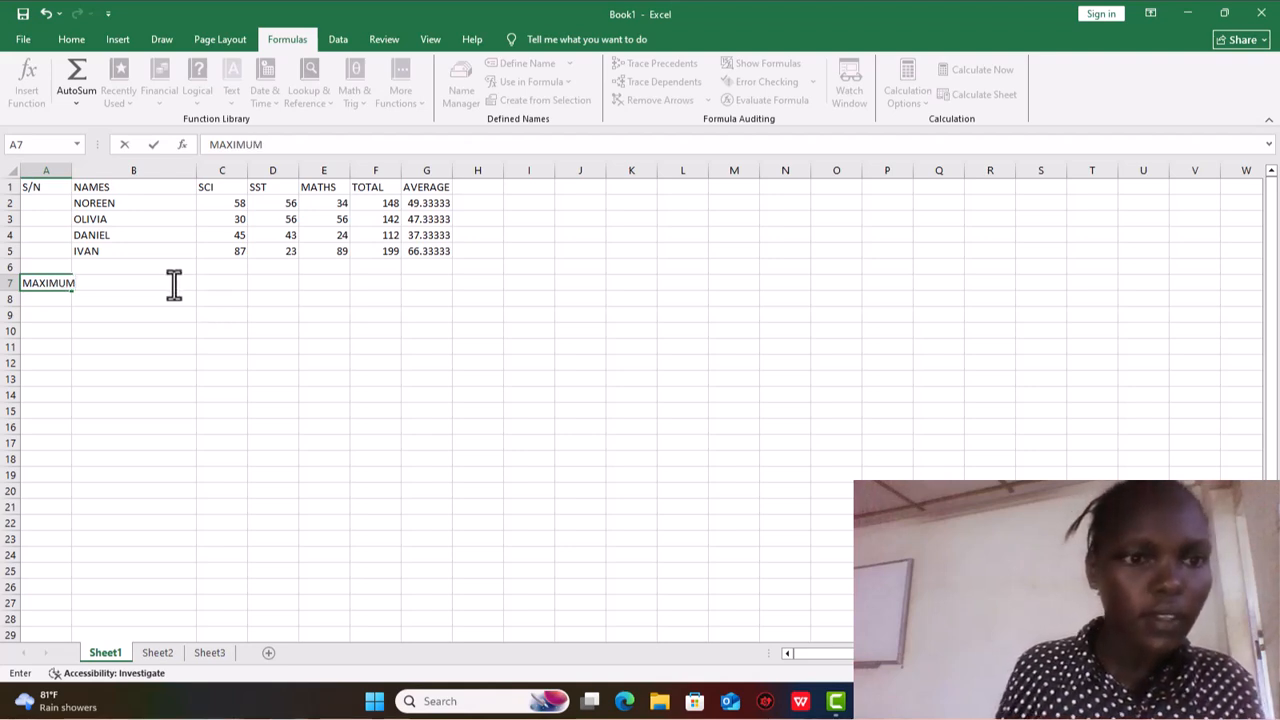
- Try to find the highest SCI mark in C7 with the MAX function, entering =MAX(C3), and undo the entry
{"action": "left_click", "coordinate": [206, 285]}
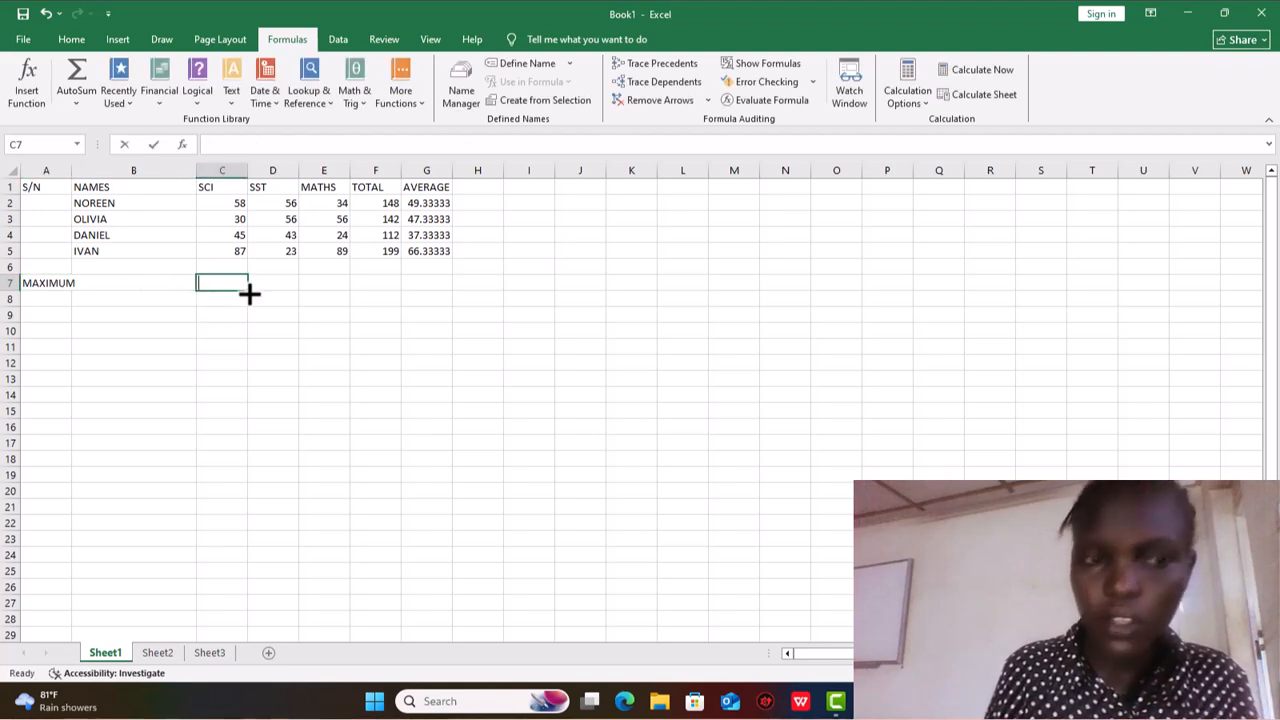
{"action": "type", "text": "=MA"}
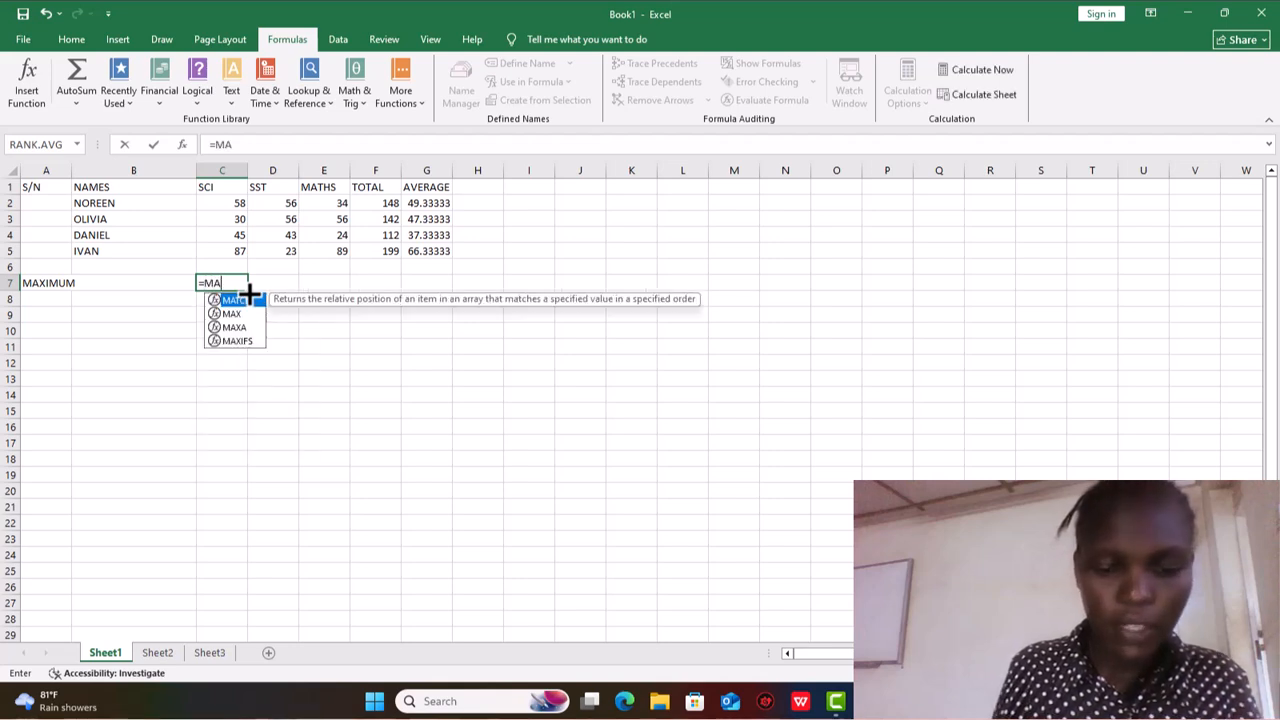
{"action": "type", "text": "X"}
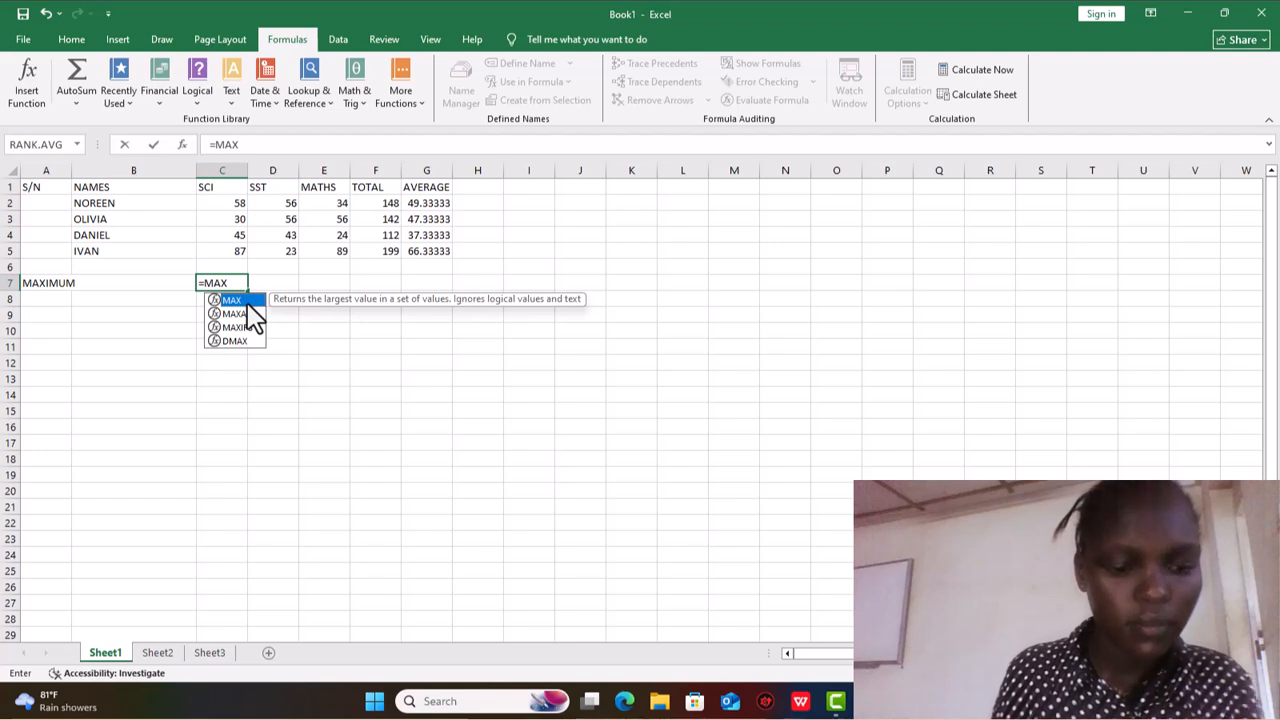
{"action": "double_click", "coordinate": [247, 303]}
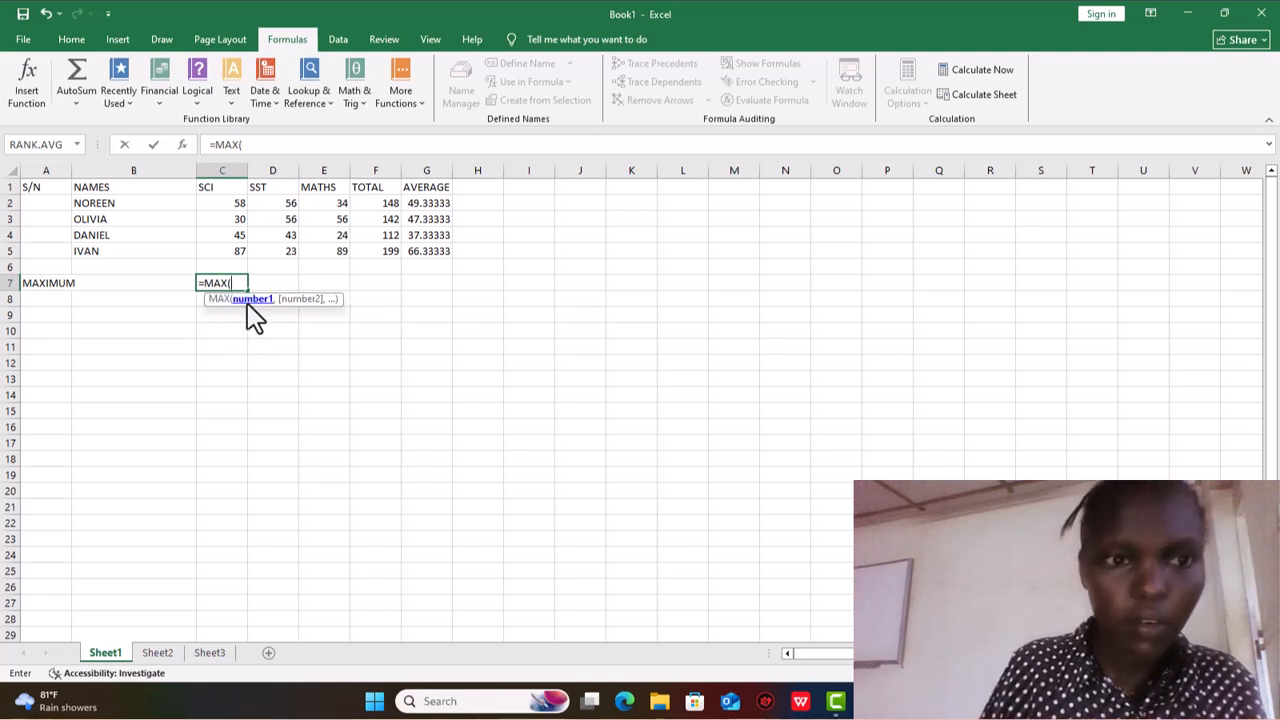
{"action": "left_click", "coordinate": [240, 203]}
{"action": "left_click", "coordinate": [243, 220]}
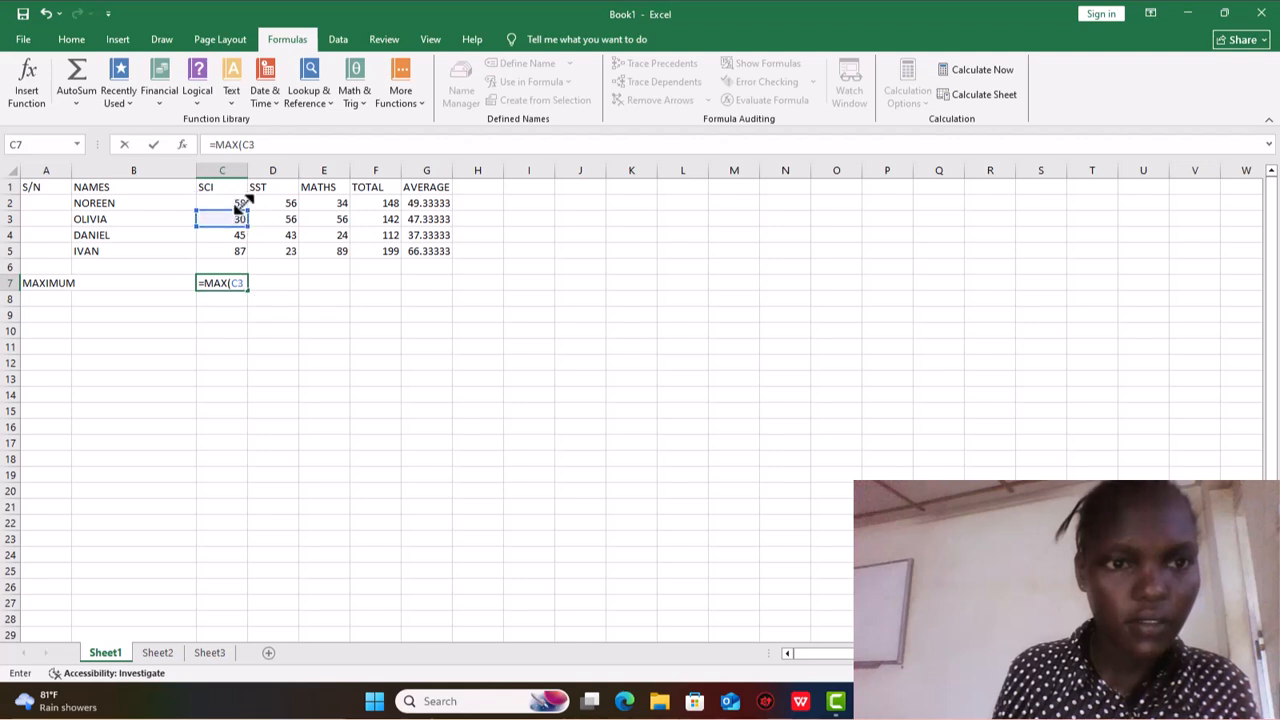
{"action": "key", "text": "Return"}
{"action": "left_click", "coordinate": [239, 205]}
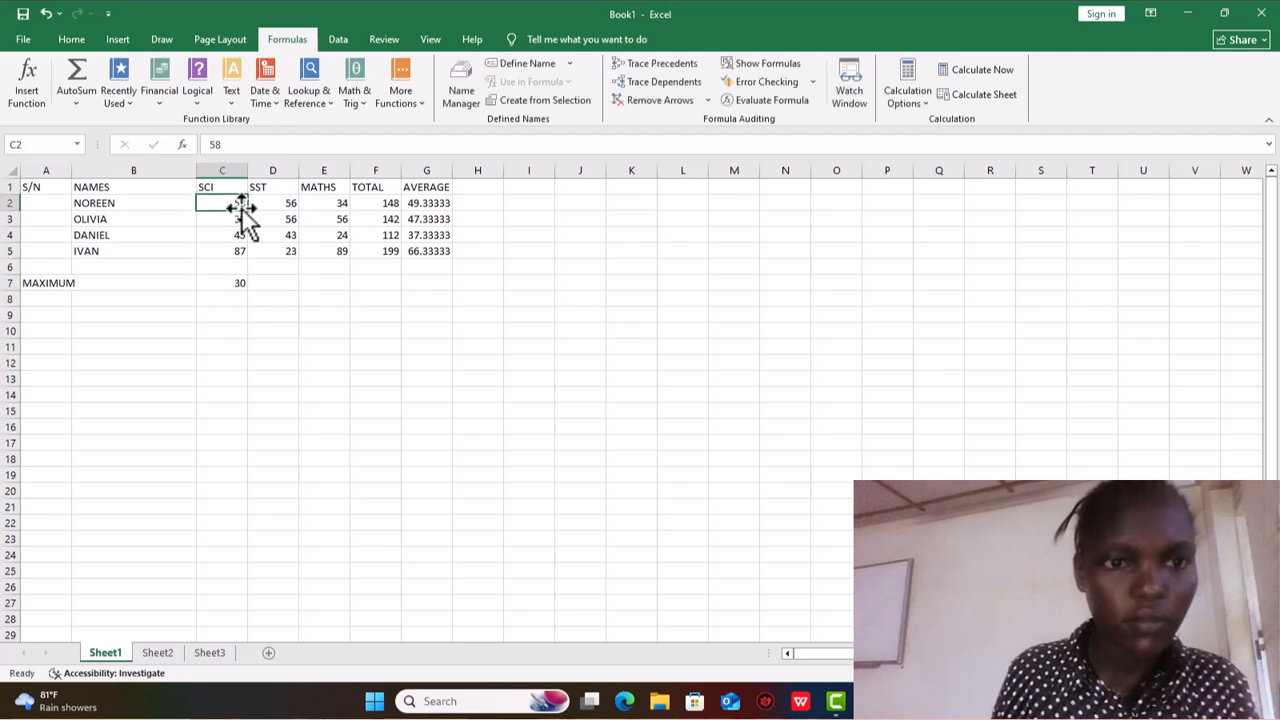
{"action": "left_click", "coordinate": [46, 14]}
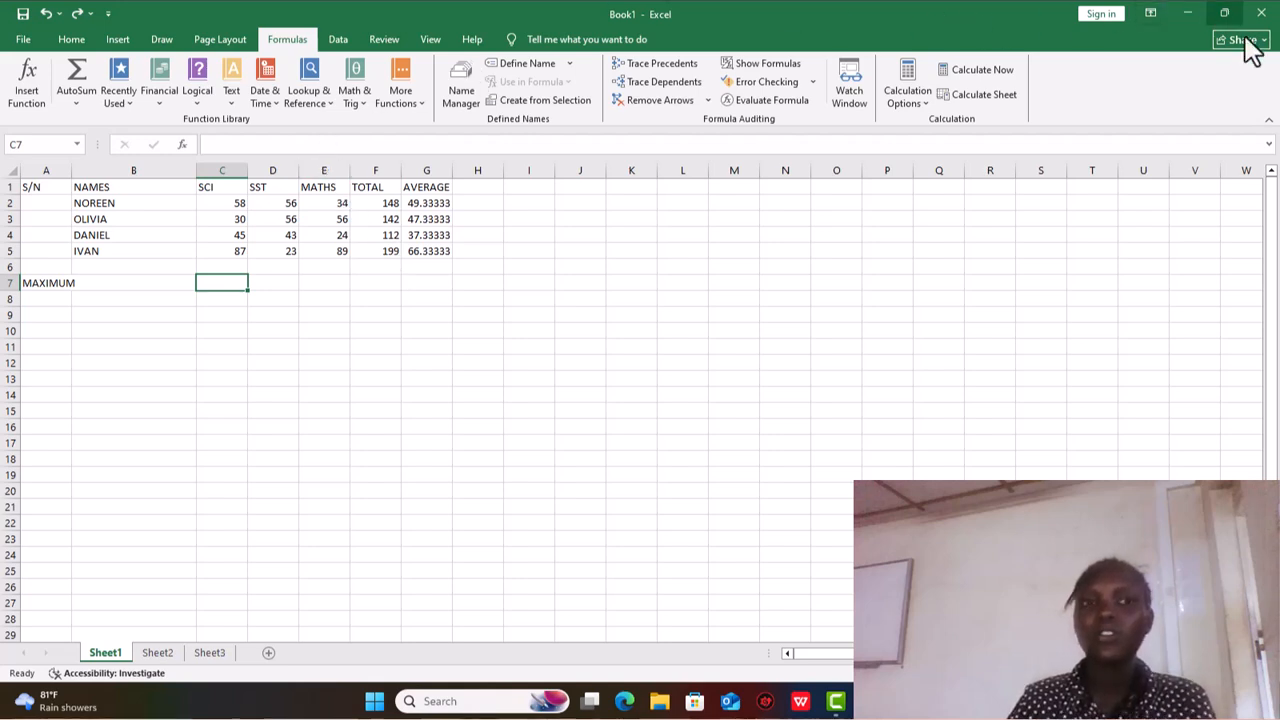
{"action": "mouse_move", "coordinate": [1232, 22]}
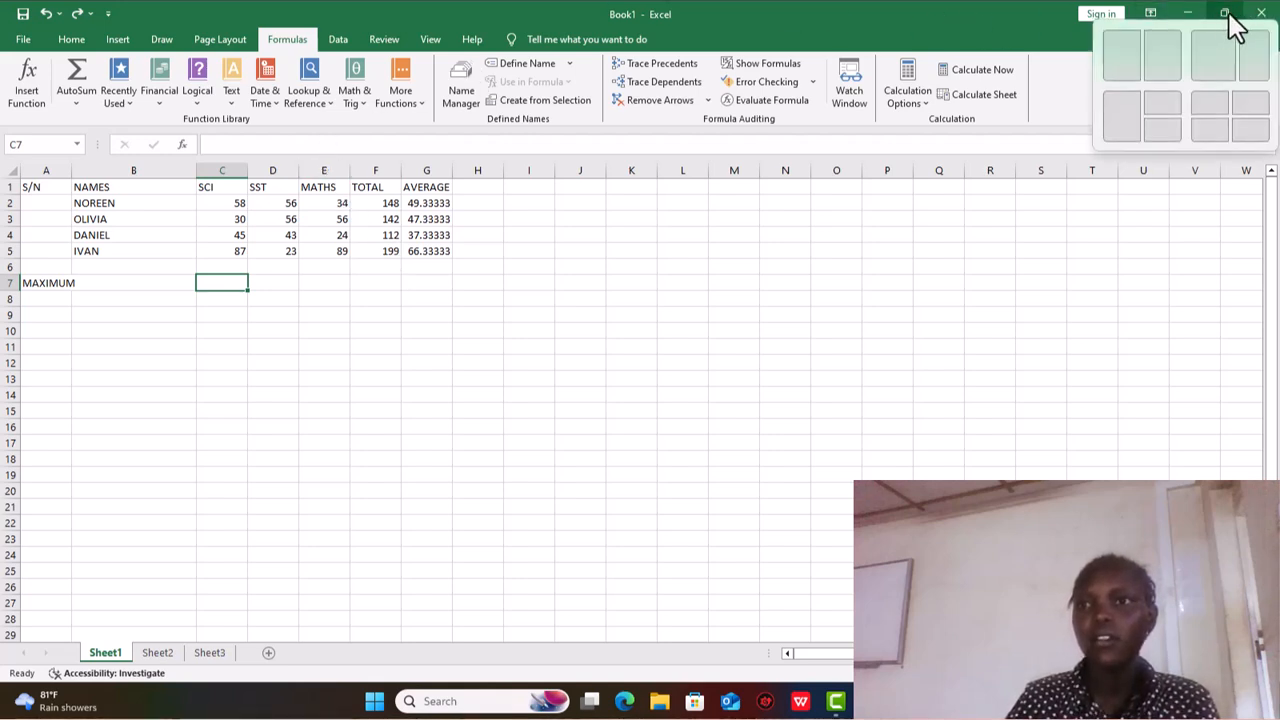